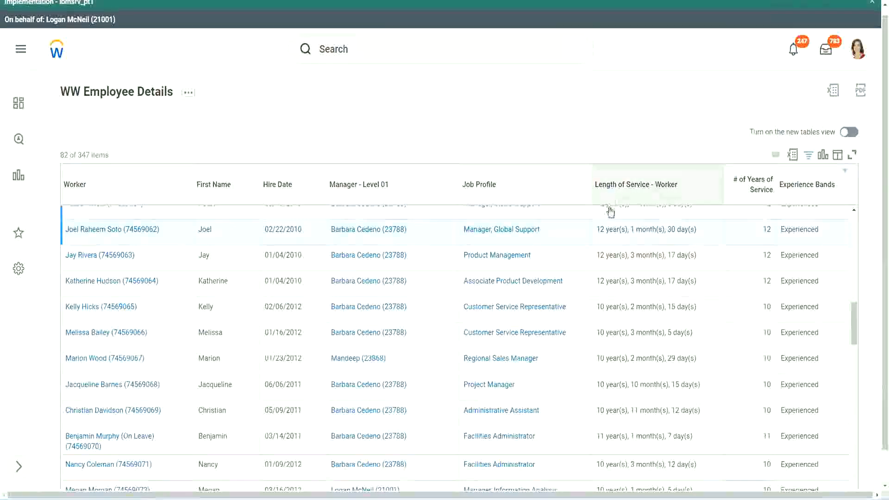
Compare Length of Service - Worker with # of Years of Service for the workers hired 02/22/2010, 05/09/2011 and 06/06/2011
{"action": "left_click_drag", "start_coordinate": [600, 230], "coordinate": [596, 230]}
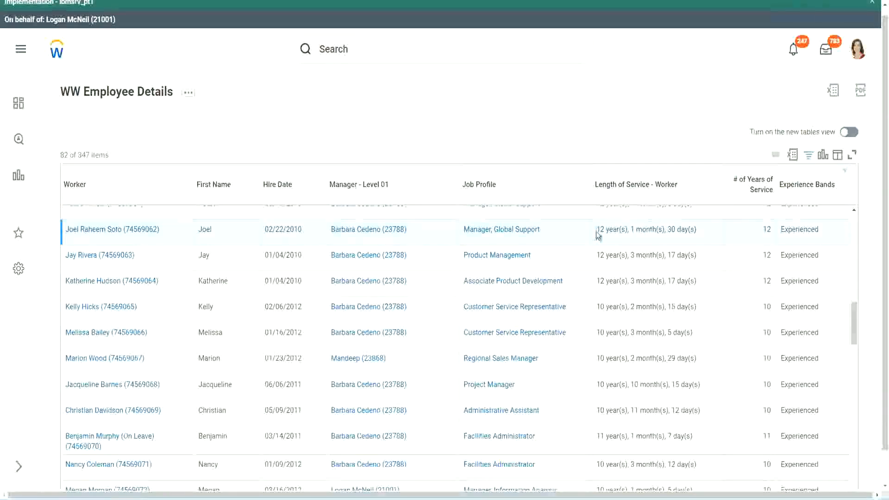
{"action": "left_click", "coordinate": [629, 229]}
{"action": "left_click_drag", "start_coordinate": [596, 230], "coordinate": [682, 229]}
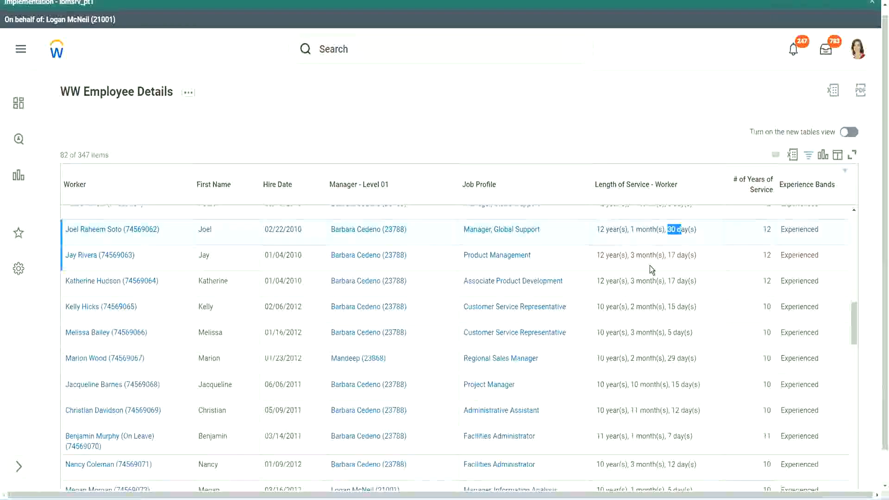
{"action": "double_click", "coordinate": [765, 229]}
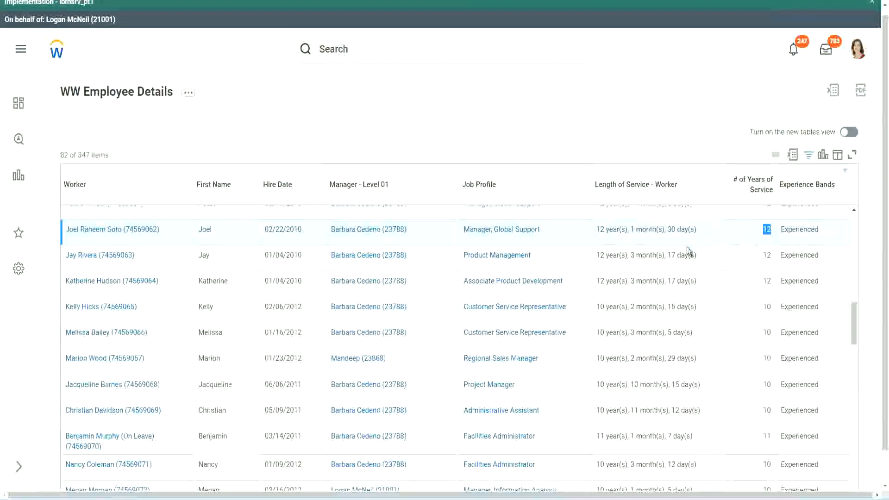
{"action": "left_click", "coordinate": [609, 411]}
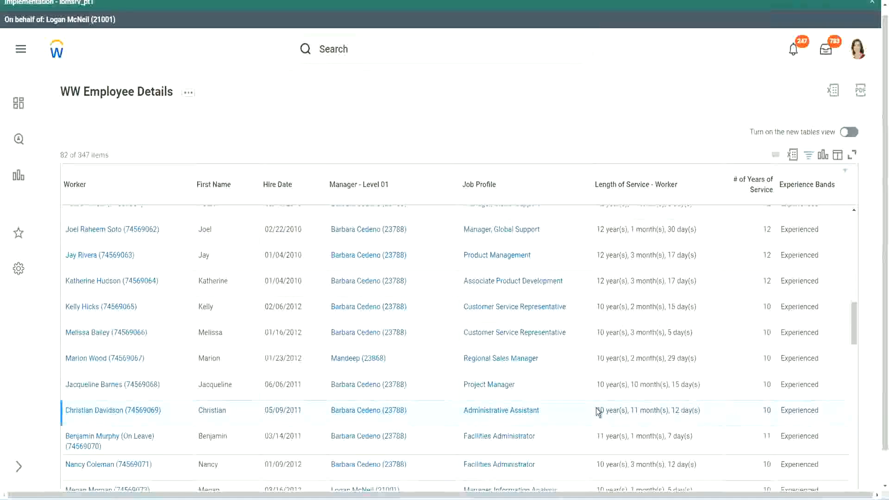
{"action": "left_click_drag", "start_coordinate": [631, 410], "coordinate": [689, 410]}
{"action": "left_click", "coordinate": [690, 410]}
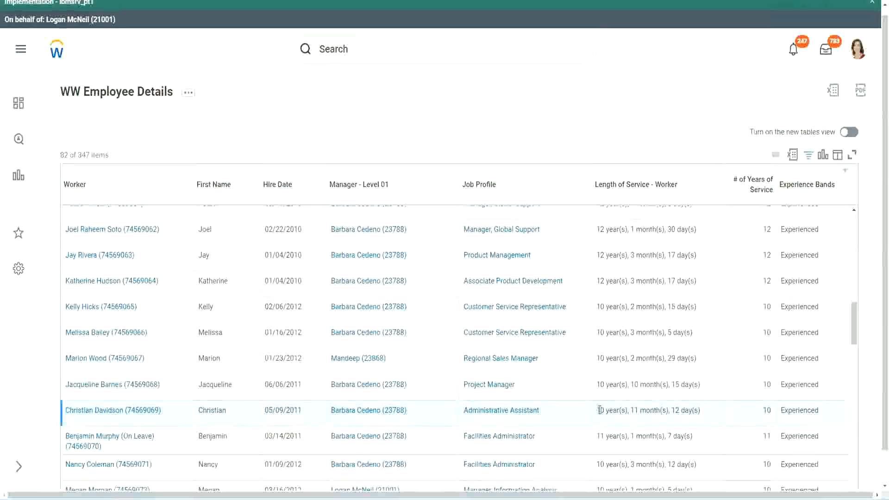
{"action": "double_click", "coordinate": [766, 411]}
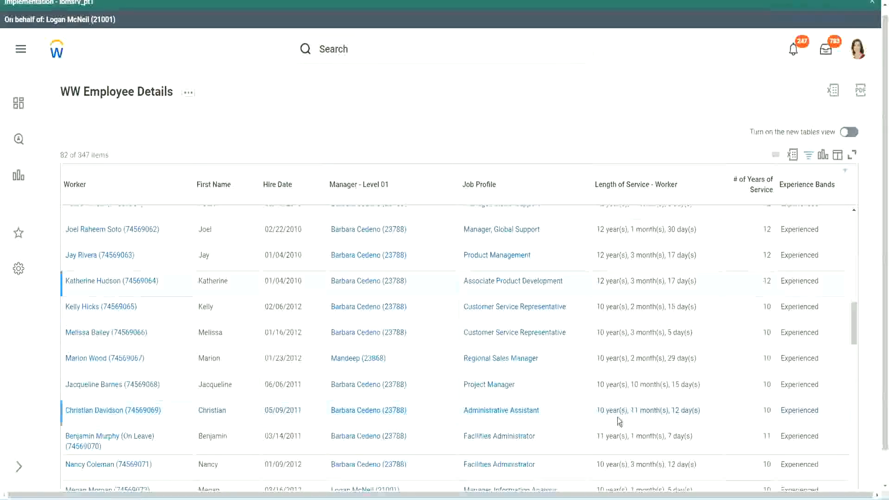
{"action": "double_click", "coordinate": [601, 410]}
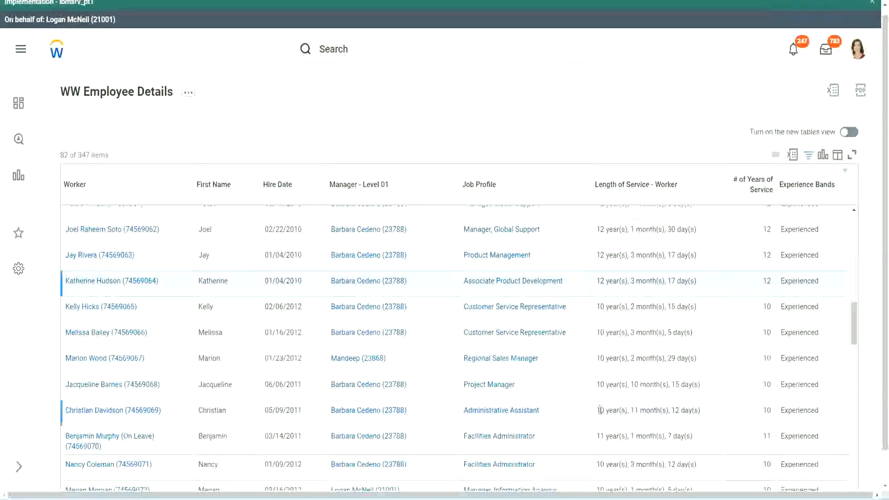
{"action": "left_click", "coordinate": [671, 408]}
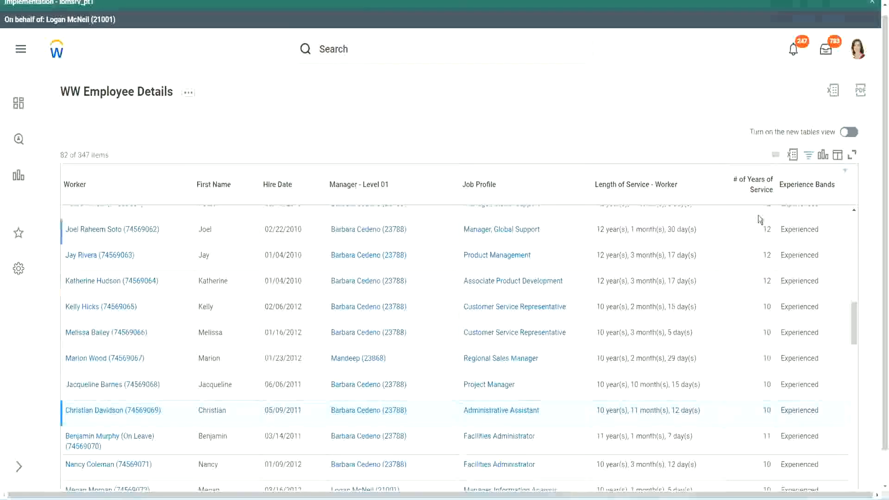
{"action": "double_click", "coordinate": [770, 230]}
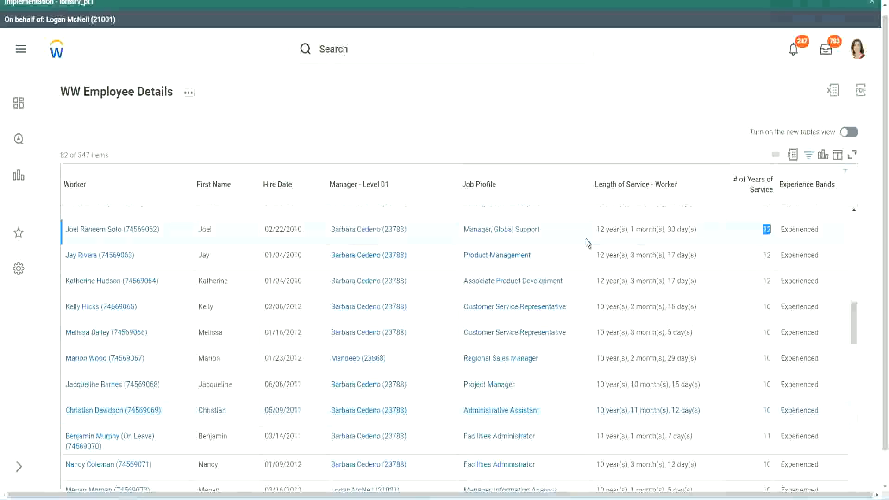
{"action": "left_click_drag", "start_coordinate": [595, 229], "coordinate": [709, 229]}
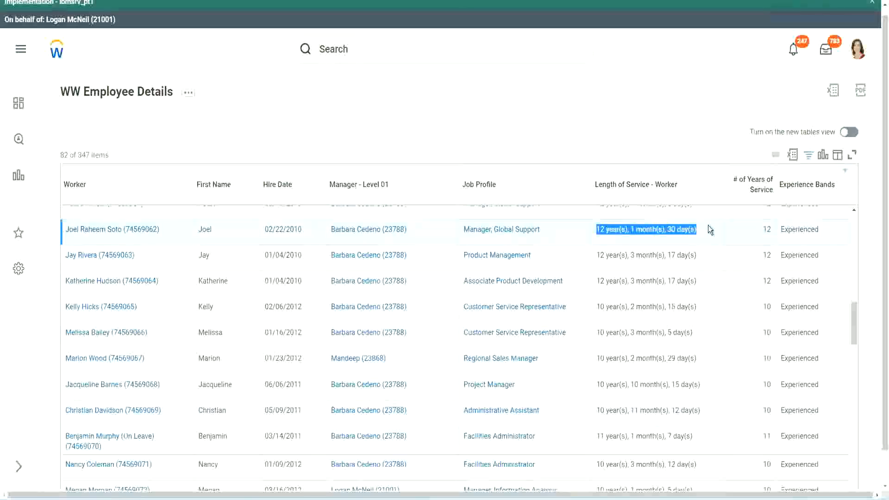
{"action": "left_click", "coordinate": [690, 409]}
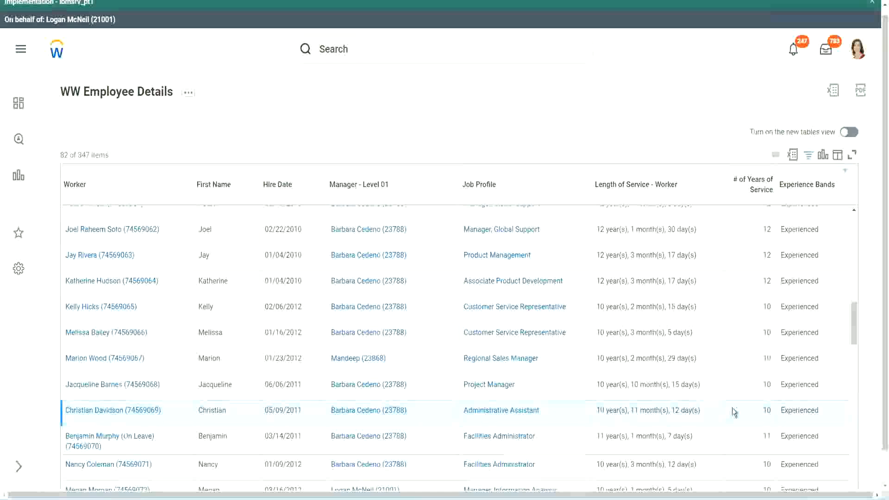
{"action": "double_click", "coordinate": [766, 410]}
{"action": "left_click", "coordinate": [734, 413]}
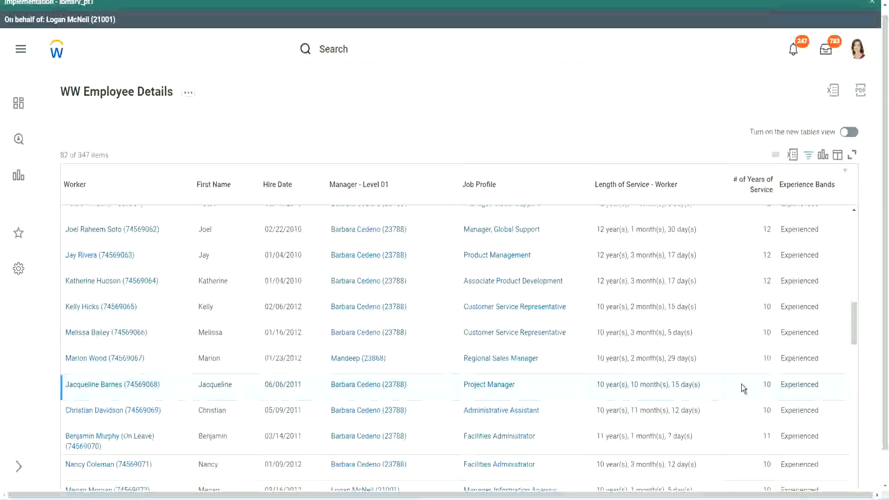
{"action": "double_click", "coordinate": [765, 383]}
{"action": "left_click", "coordinate": [766, 384]}
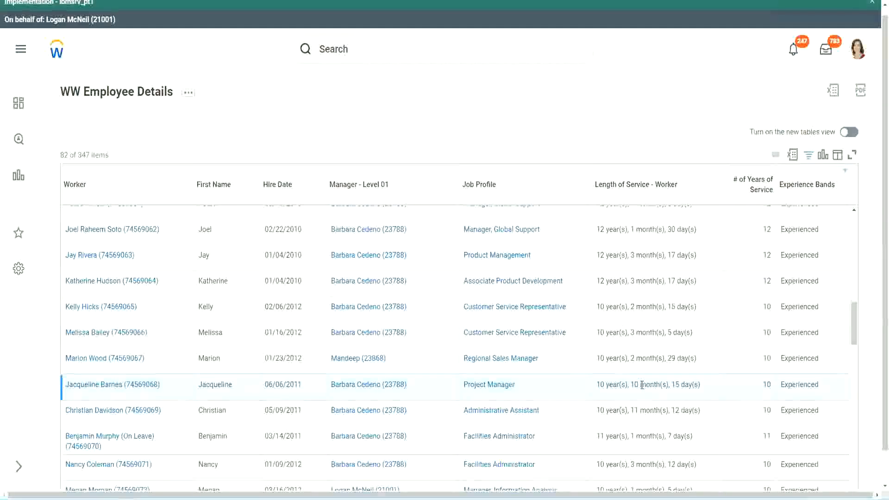
{"action": "double_click", "coordinate": [634, 385]}
{"action": "left_click", "coordinate": [664, 385]}
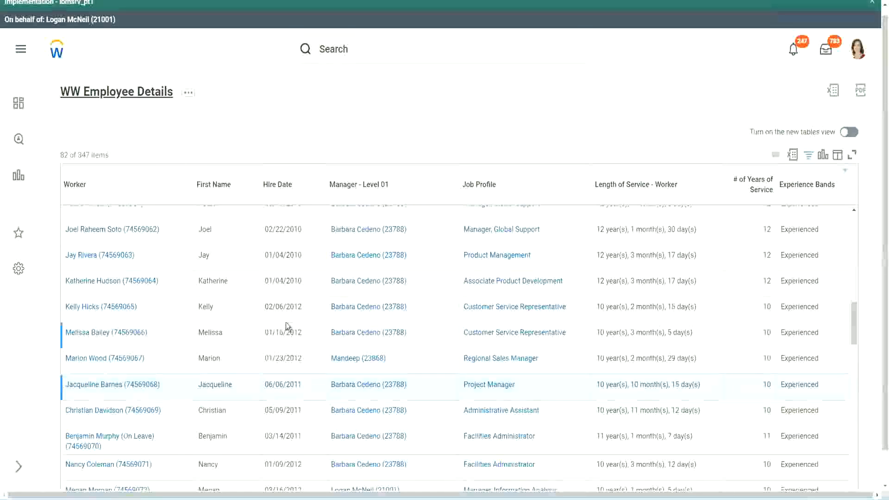
Open the CF-WW-Eval Exp-Derive Experience Bands from Years of Service field in a new tab and review its conditions and return values
{"action": "scroll", "coordinate": [292, 323], "scroll_direction": "down", "scroll_amount": 4}
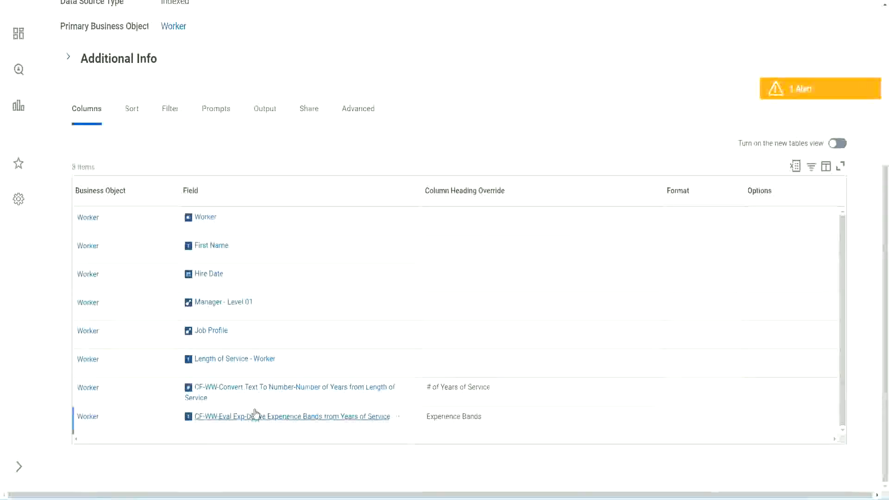
{"action": "right_click", "coordinate": [241, 421]}
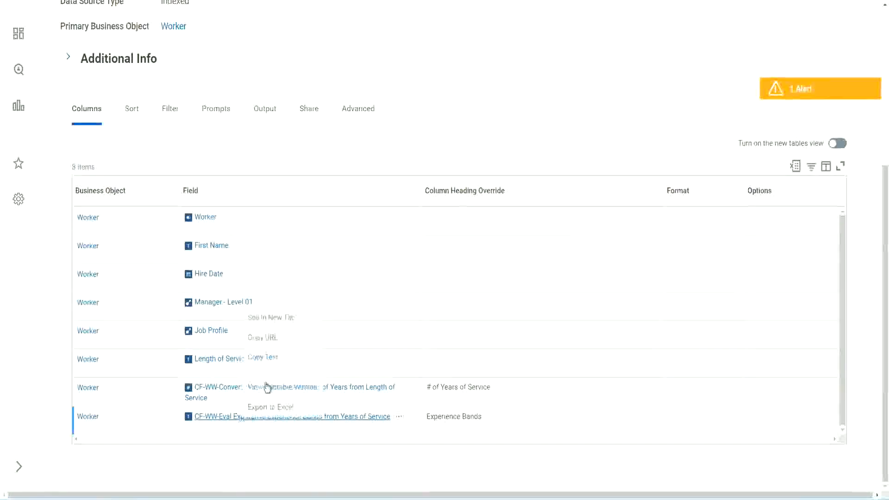
{"action": "left_click", "coordinate": [284, 316]}
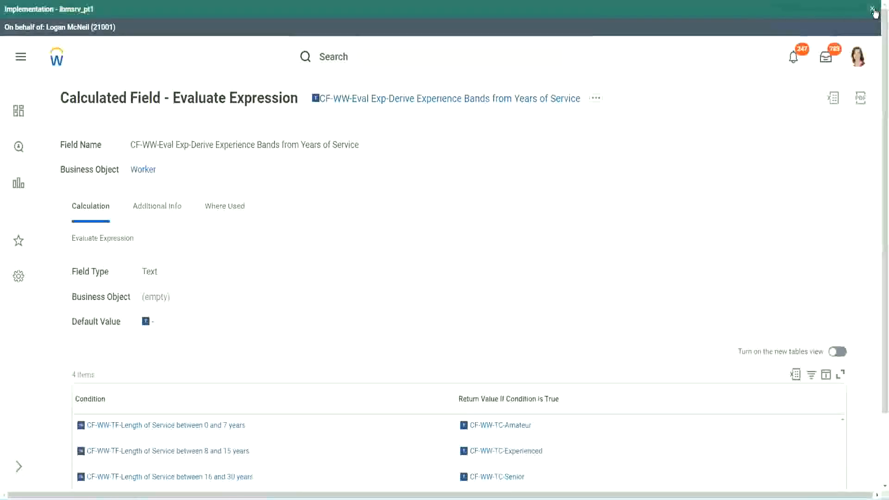
{"action": "left_click", "coordinate": [872, 9]}
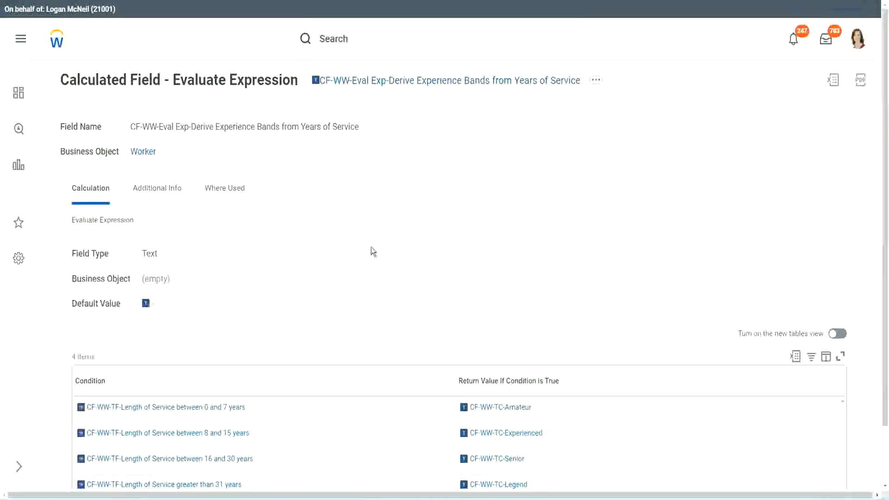
{"action": "scroll", "coordinate": [371, 247], "scroll_direction": "down", "scroll_amount": 2}
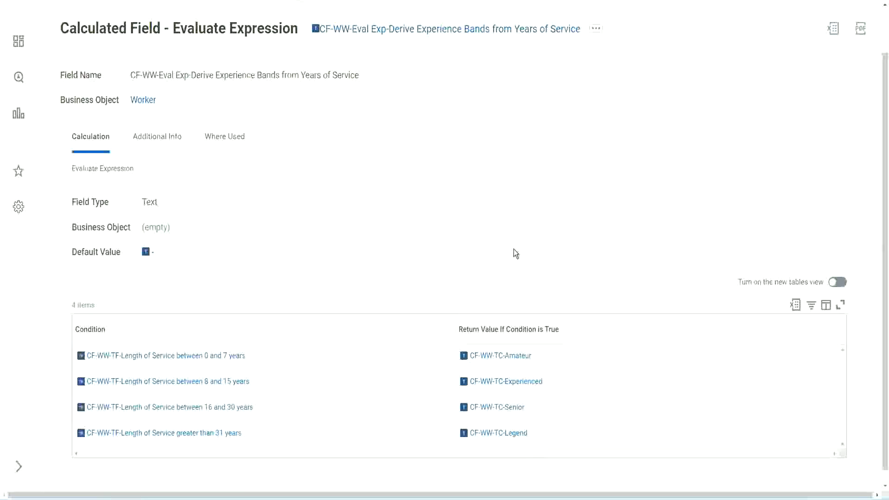
{"action": "left_click", "coordinate": [403, 327]}
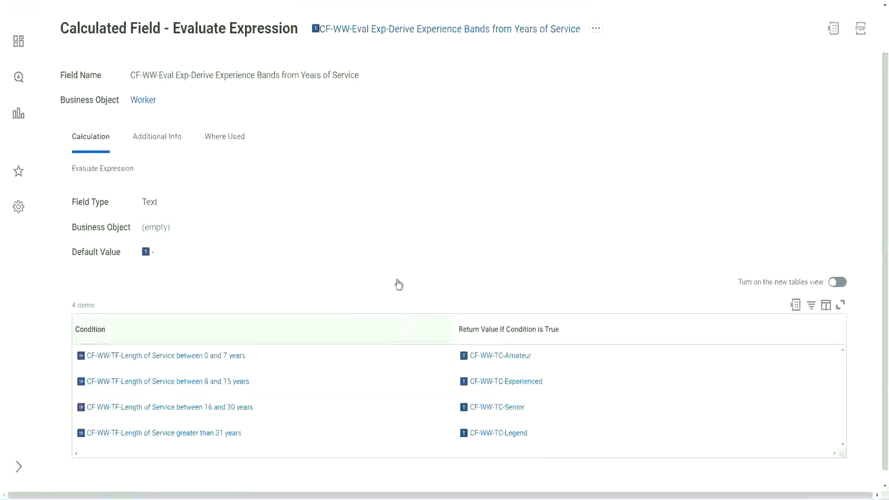
{"action": "left_click", "coordinate": [397, 216]}
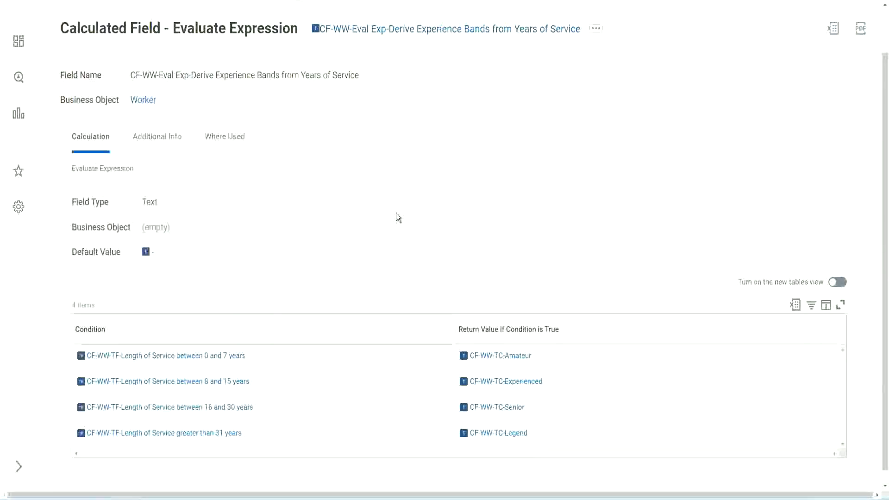
Copy the name of the Experience Bands calculated field and return to the WW Employee Details report definition
{"action": "right_click", "coordinate": [391, 34]}
{"action": "left_click", "coordinate": [414, 84]}
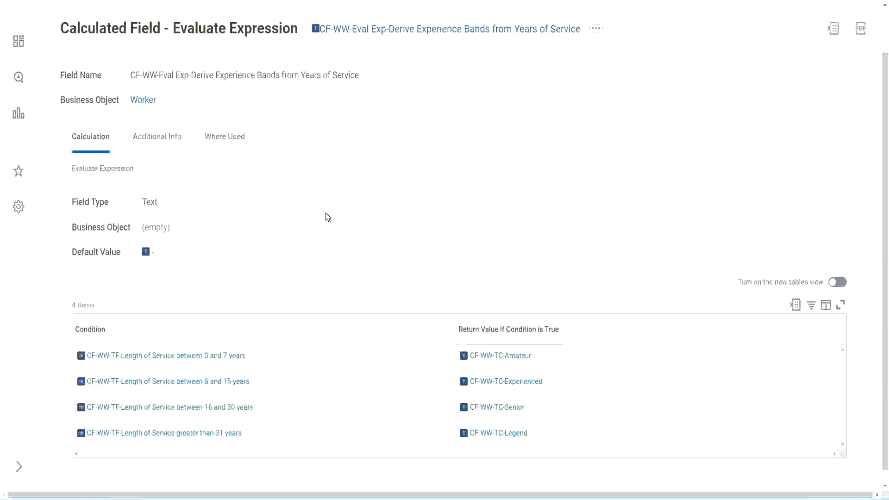
{"action": "scroll", "coordinate": [345, 184], "scroll_direction": "up", "scroll_amount": 1}
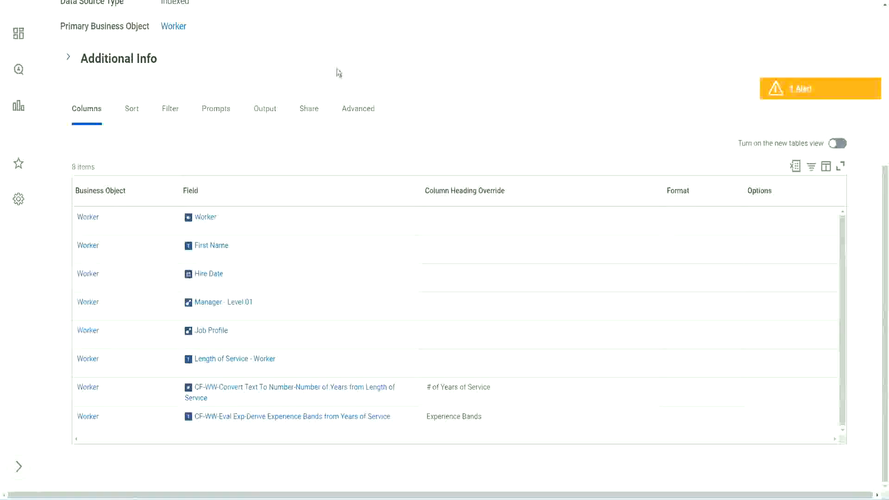
{"action": "scroll", "coordinate": [337, 69], "scroll_direction": "up", "scroll_amount": 5}
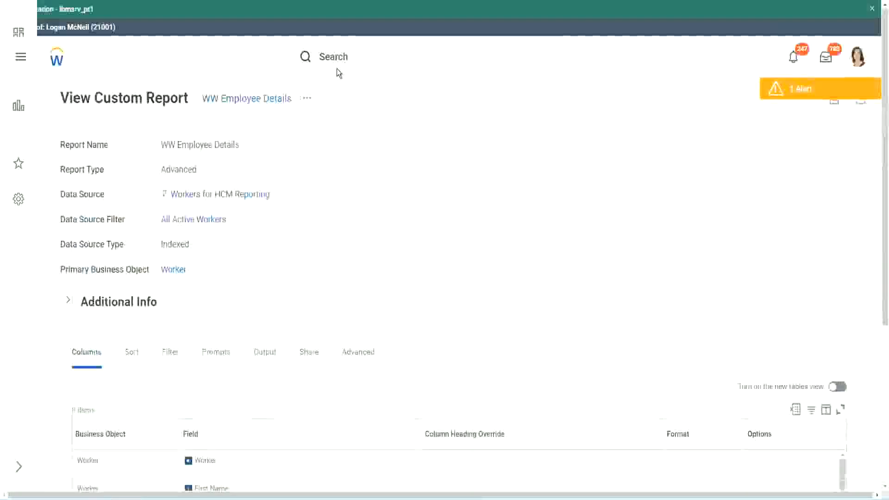
Start the Create Calculated Field task and paste the copied calculated field name as the Field Name
{"action": "left_click", "coordinate": [361, 56]}
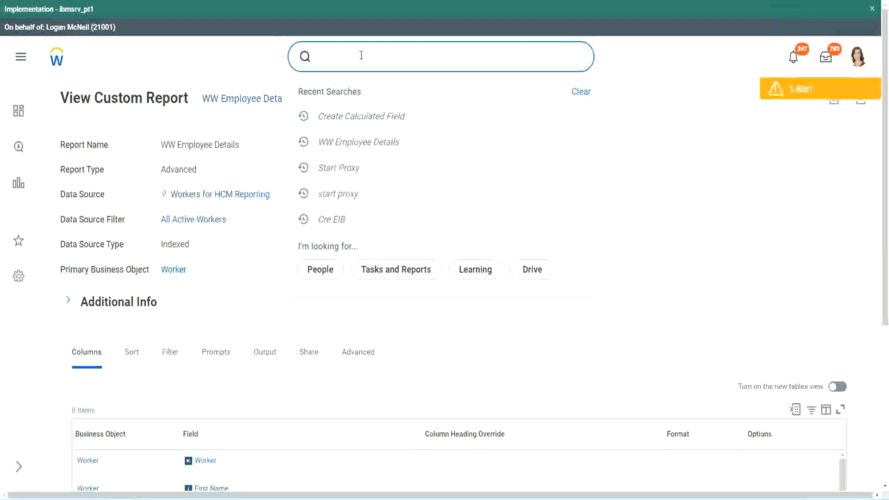
{"action": "type", "text": "create cal field"}
{"action": "left_click", "coordinate": [371, 95]}
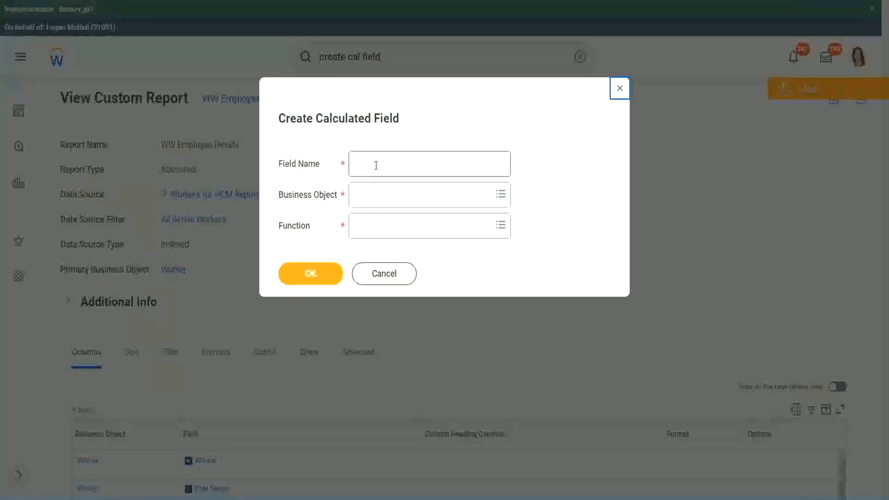
{"action": "left_click", "coordinate": [376, 165]}
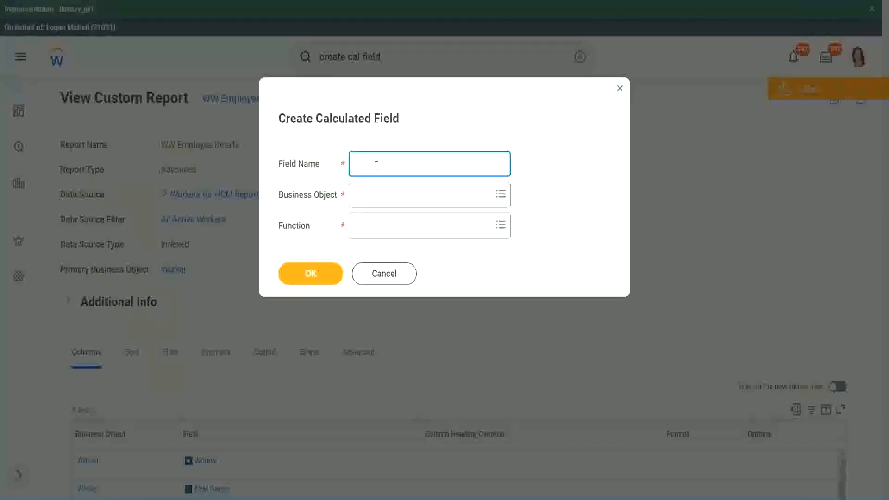
{"action": "key", "text": "ctrl+v"}
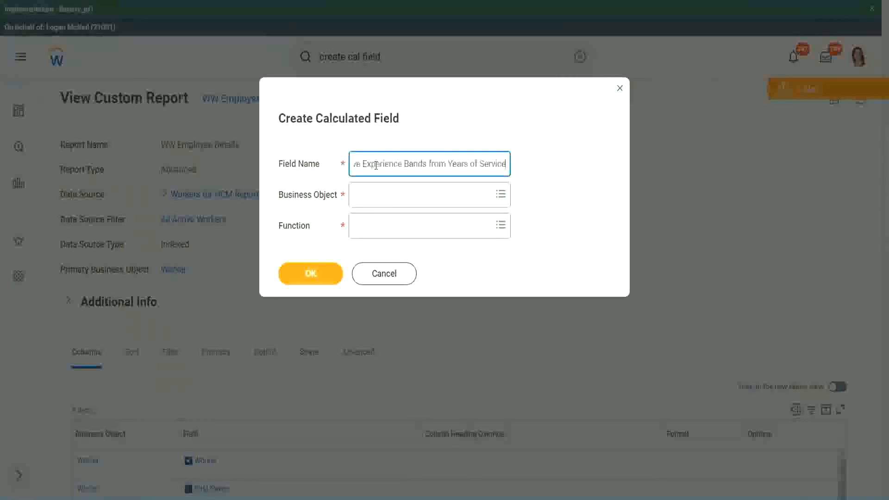
Insert the word "Bands" after "CF-WW-Eval Exp" in the new calculated field's name
{"action": "left_click_drag", "start_coordinate": [404, 163], "coordinate": [327, 152]}
{"action": "left_click", "coordinate": [402, 164]}
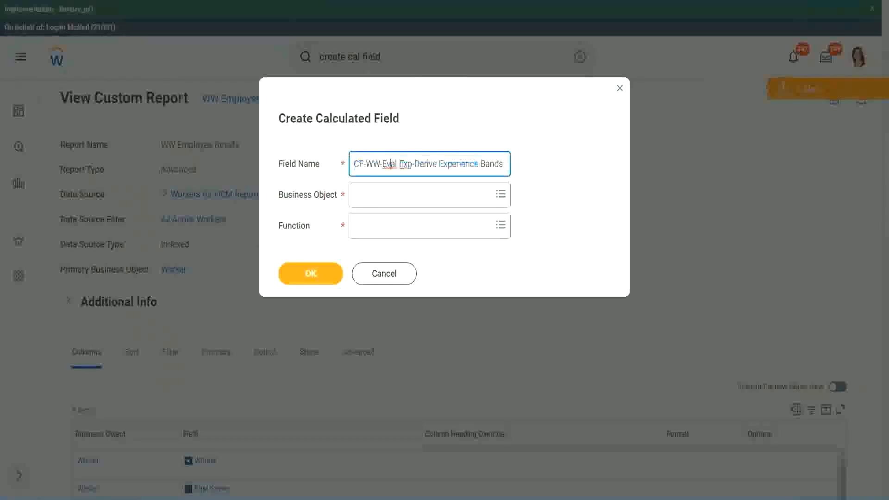
{"action": "double_click", "coordinate": [403, 164]}
{"action": "key", "text": "Right"}
{"action": "type", "text": "bands"}
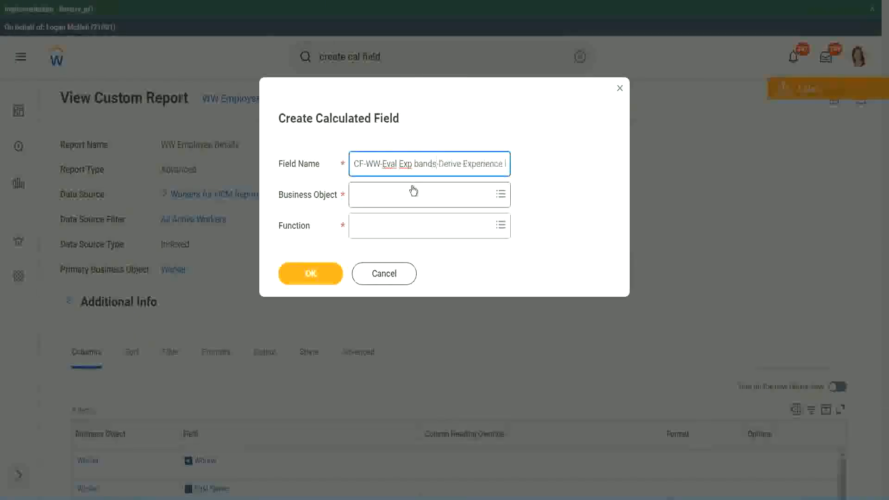
{"action": "key", "text": "Left"}
{"action": "key", "text": "Left"}
{"action": "key", "text": "Left"}
{"action": "key", "text": "Left"}
{"action": "key", "text": "shift+Left"}
{"action": "type", "text": "B"}
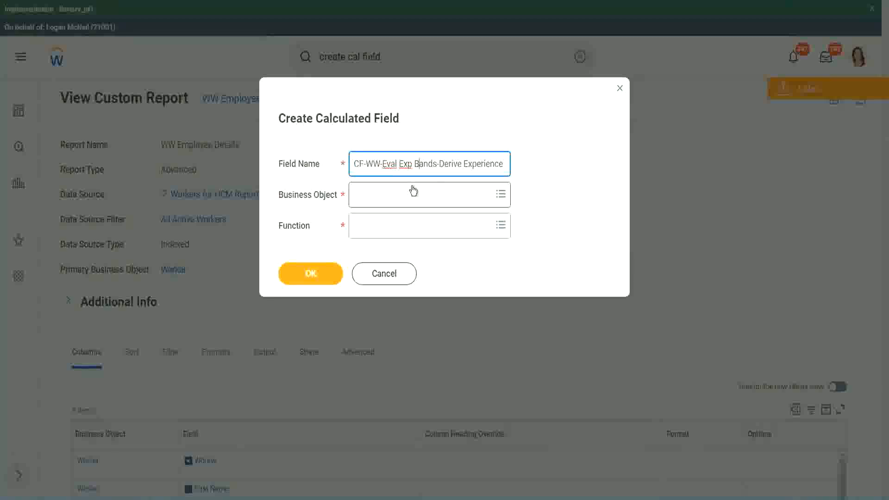
Replace "Derive" with "Determine" in the new calculated field's name
{"action": "key", "text": "Right"}
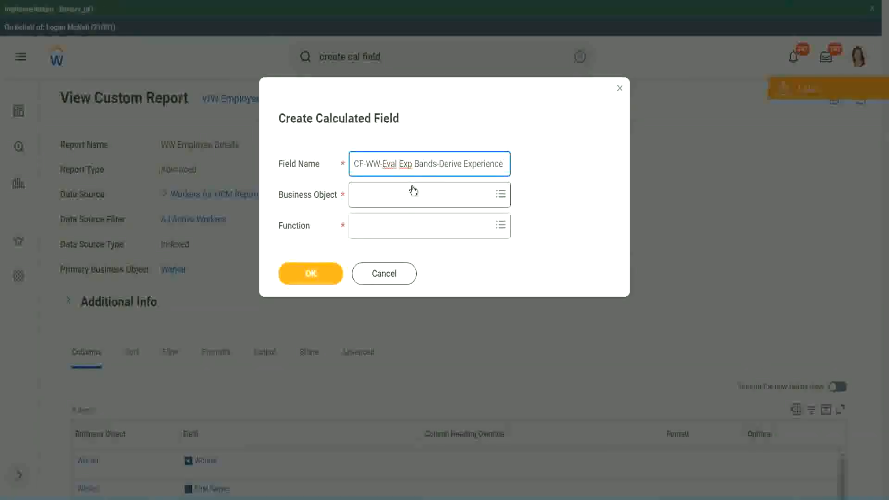
{"action": "key", "text": "Right"}
{"action": "type", "text": "Band"}
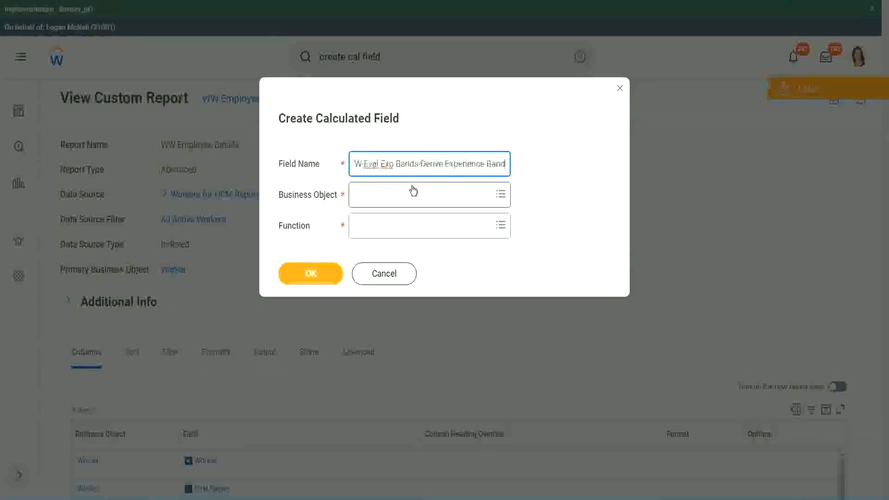
{"action": "type", "text": "s from Years of"}
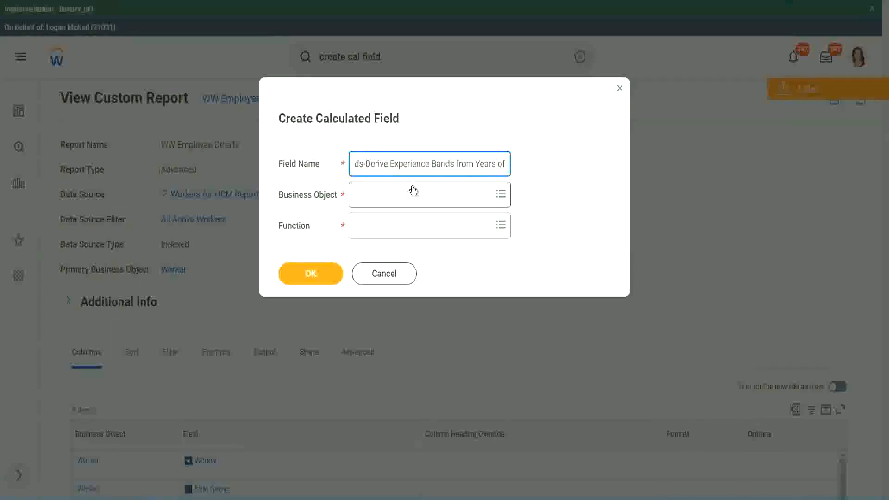
{"action": "key", "text": "Left"}
{"action": "key", "text": "Left"}
{"action": "key", "text": "Left"}
{"action": "key", "text": "Left"}
{"action": "key", "text": "Left"}
{"action": "key", "text": "Left"}
{"action": "key", "text": "Left"}
{"action": "key", "text": "Left"}
{"action": "key", "text": "Left"}
{"action": "key", "text": "Left"}
{"action": "key", "text": "Left"}
{"action": "key", "text": "Left"}
{"action": "key", "text": "Left"}
{"action": "key", "text": "Left"}
{"action": "key", "text": "Left"}
{"action": "key", "text": "Left"}
{"action": "key", "text": "Left"}
{"action": "key", "text": "Left"}
{"action": "key", "text": "Left"}
{"action": "key", "text": "Left"}
{"action": "key", "text": "shift+Left"}
{"action": "key", "text": "shift+Left"}
{"action": "key", "text": "shift+Left"}
{"action": "key", "text": "shift+Left"}
{"action": "key", "text": "shift+Left"}
{"action": "key", "text": "shift+Left"}
{"action": "type", "text": "Determine"}
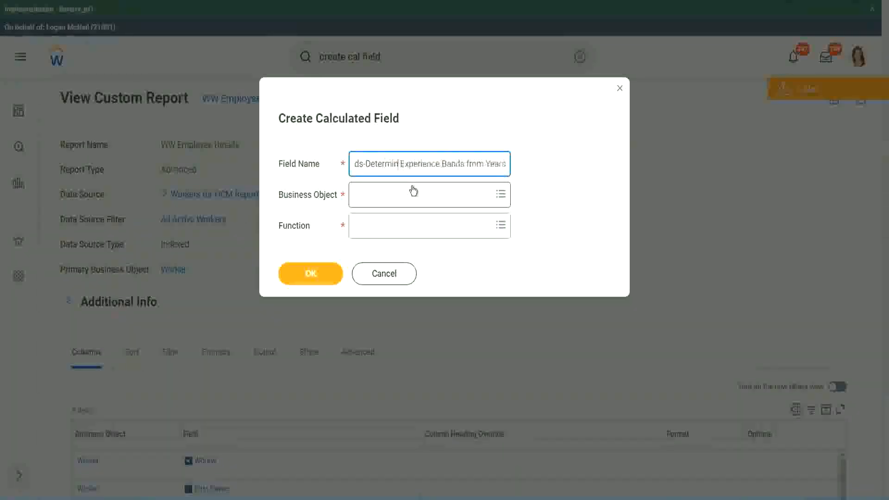
Set the new calculated field's Business Object to Worker
{"action": "key", "text": "ctrl+Right"}
{"action": "key", "text": "ctrl+Right"}
{"action": "key", "text": "ctrl+Right"}
{"action": "key", "text": "ctrl+Right"}
{"action": "key", "text": "ctrl+Right"}
{"action": "key", "text": "ctrl+Right"}
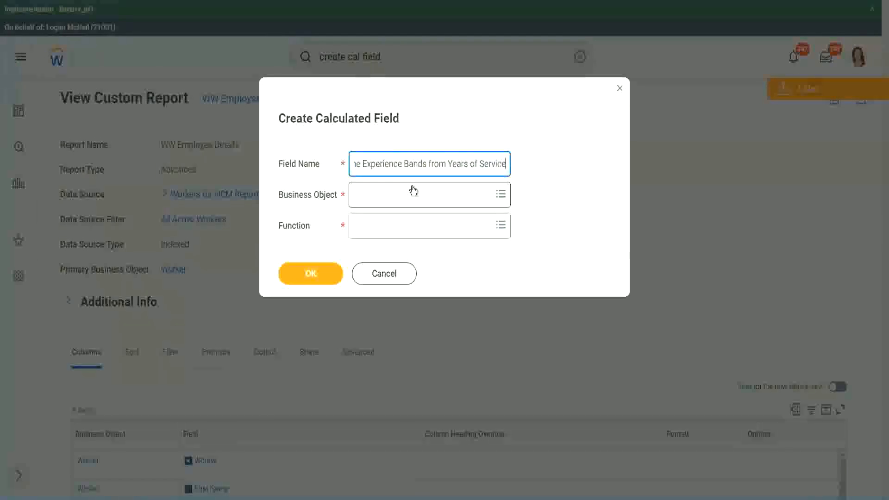
{"action": "left_click", "coordinate": [395, 194]}
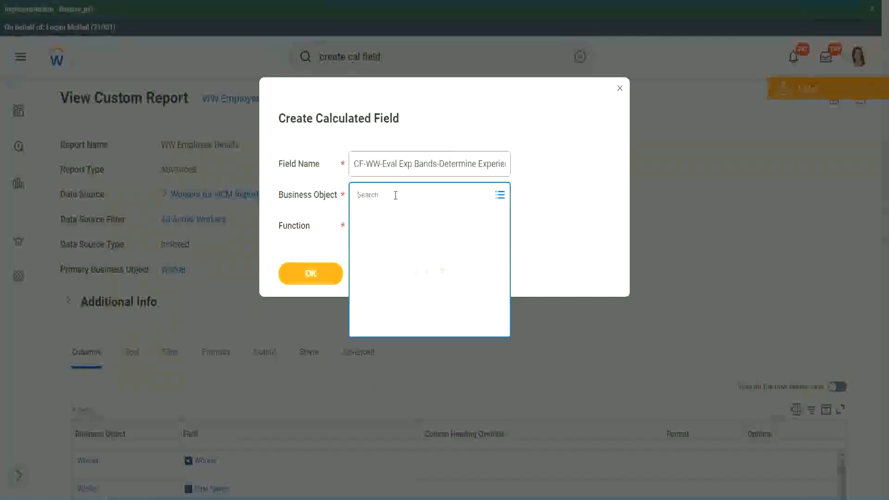
{"action": "type", "text": "work"}
{"action": "key", "text": "Return"}
{"action": "type", "text": "er"}
{"action": "key", "text": "Return"}
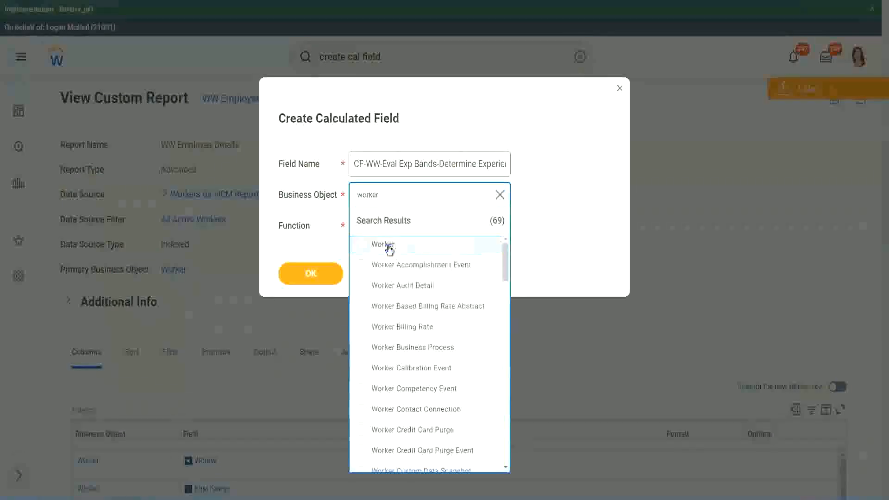
{"action": "left_click", "coordinate": [385, 246]}
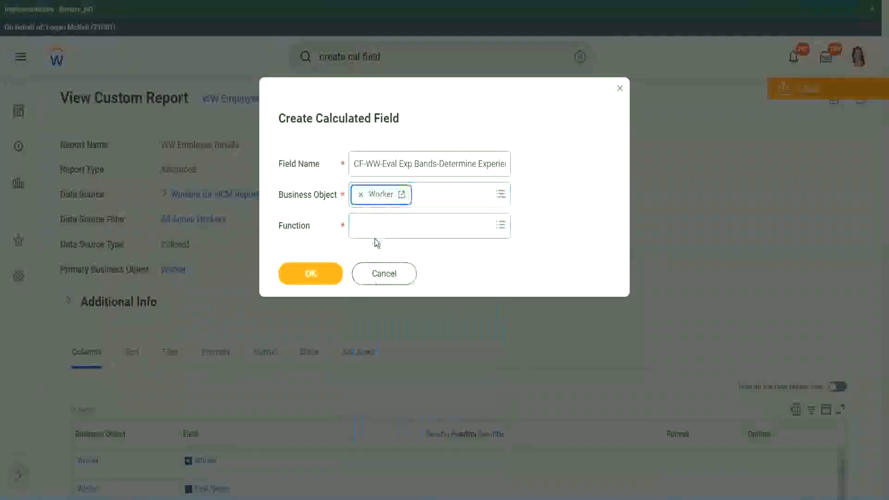
Set the calculated field's Function to Evaluate Expression Band
{"action": "left_click", "coordinate": [376, 223]}
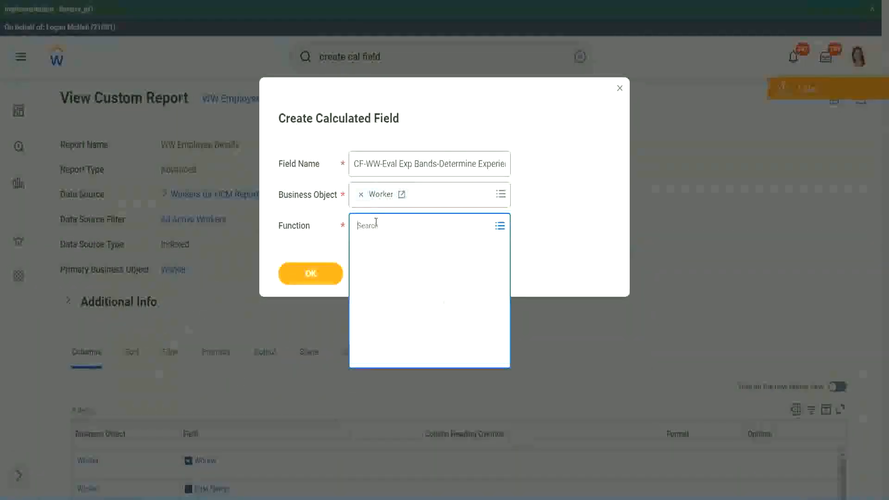
{"action": "type", "text": "eval exp"}
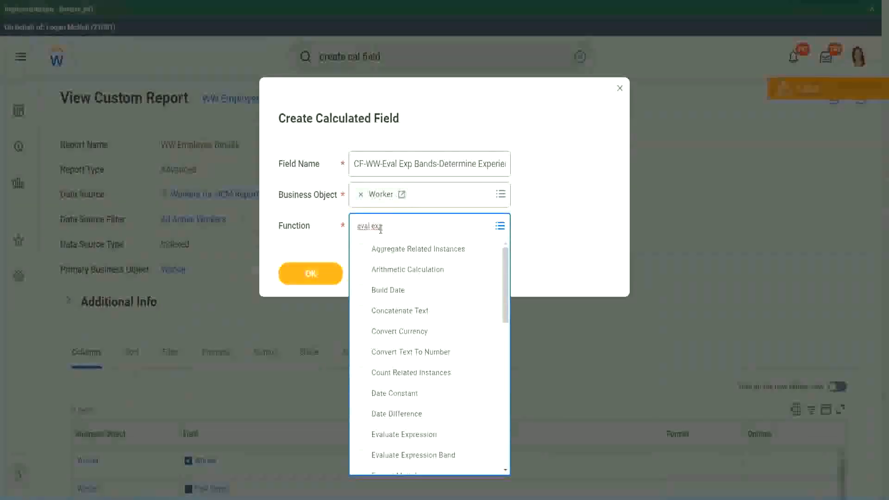
{"action": "key", "text": "Return"}
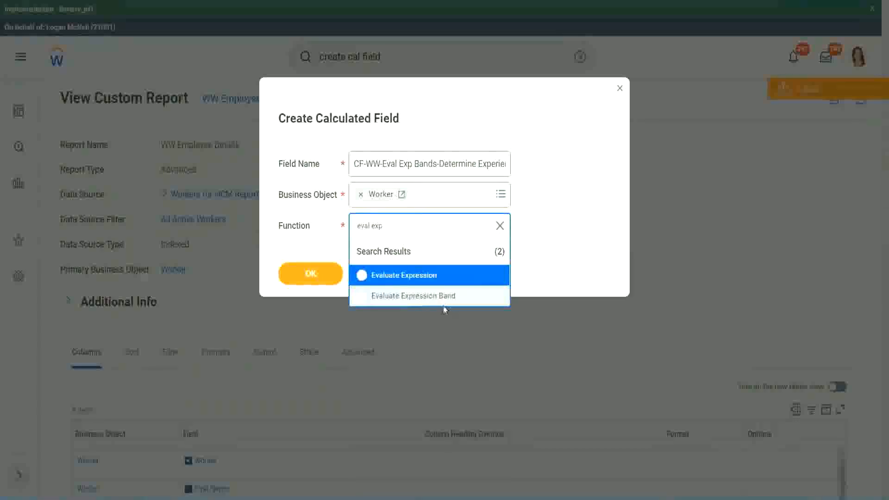
{"action": "left_click", "coordinate": [448, 296]}
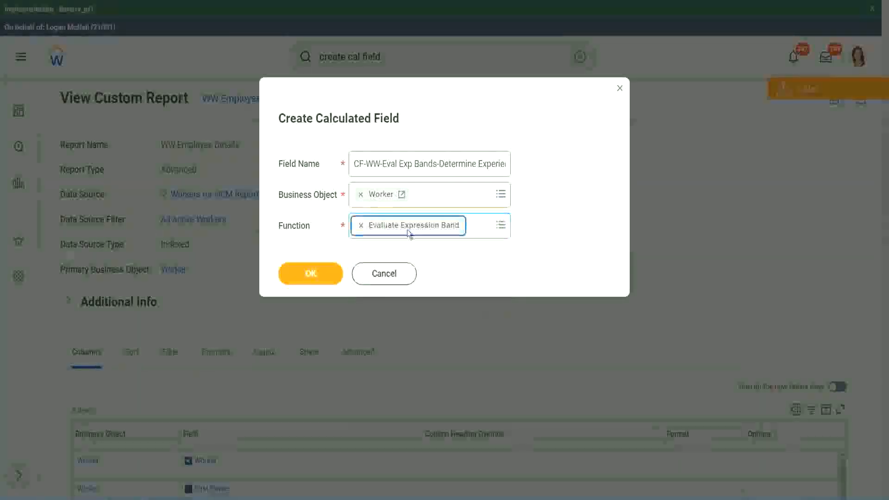
Change "Bands" to "Band" after "Eval Exp" in the Field Name and submit the new calculated field's details
{"action": "left_click", "coordinate": [437, 164]}
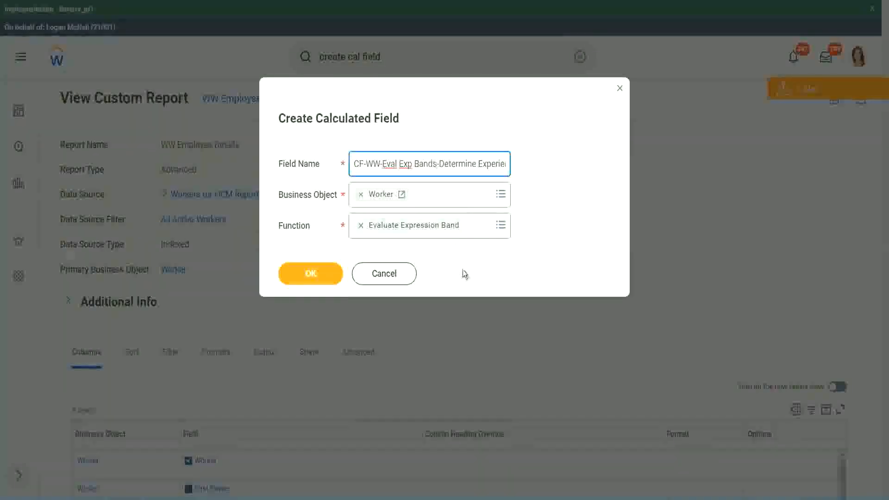
{"action": "key", "text": "BackSpace"}
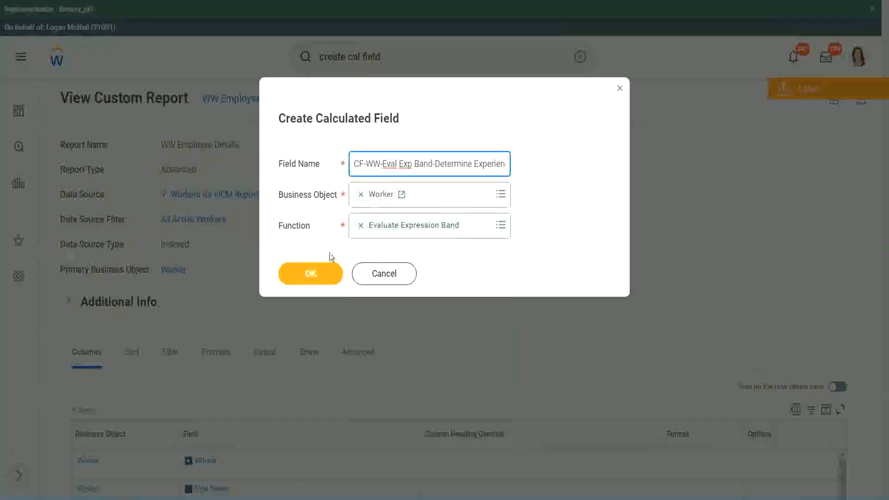
{"action": "left_click", "coordinate": [311, 273]}
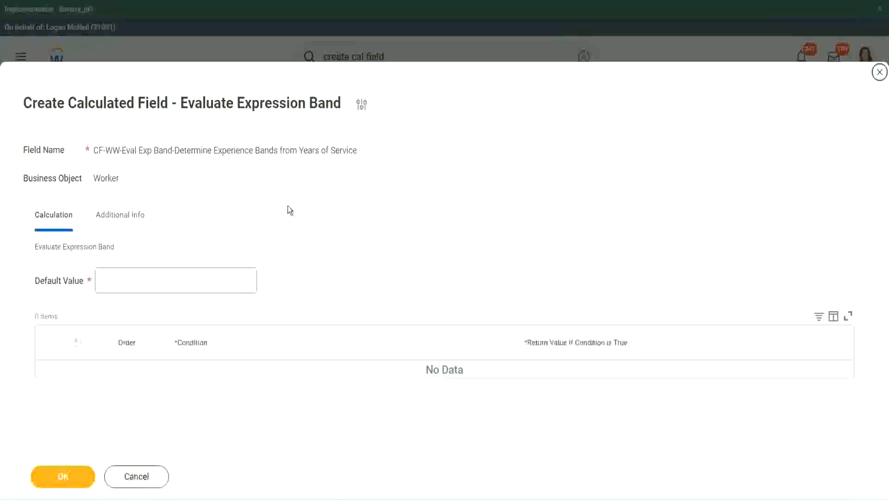
Set the Default Value to "-" and add the first condition row
{"action": "left_click", "coordinate": [129, 285]}
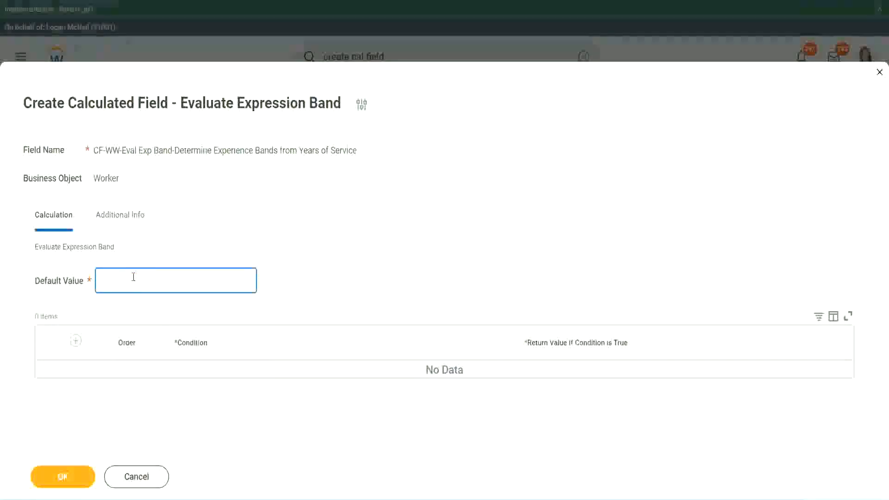
{"action": "type", "text": "N"}
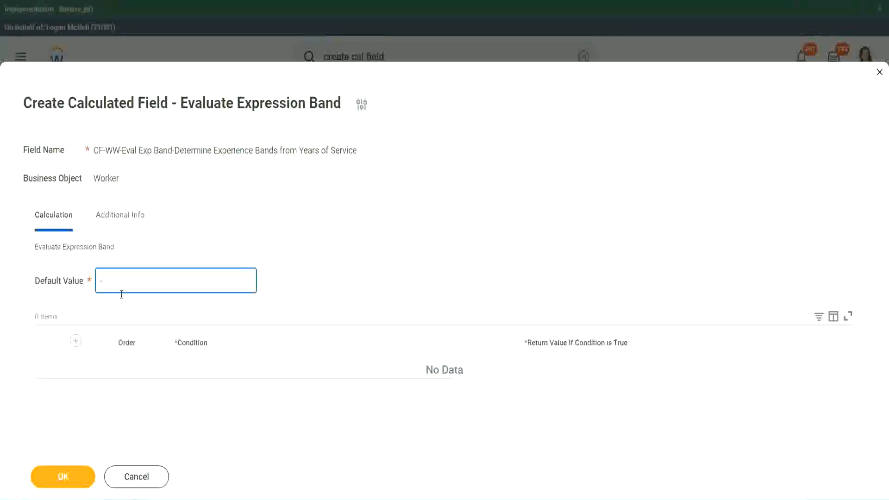
{"action": "left_click", "coordinate": [78, 341]}
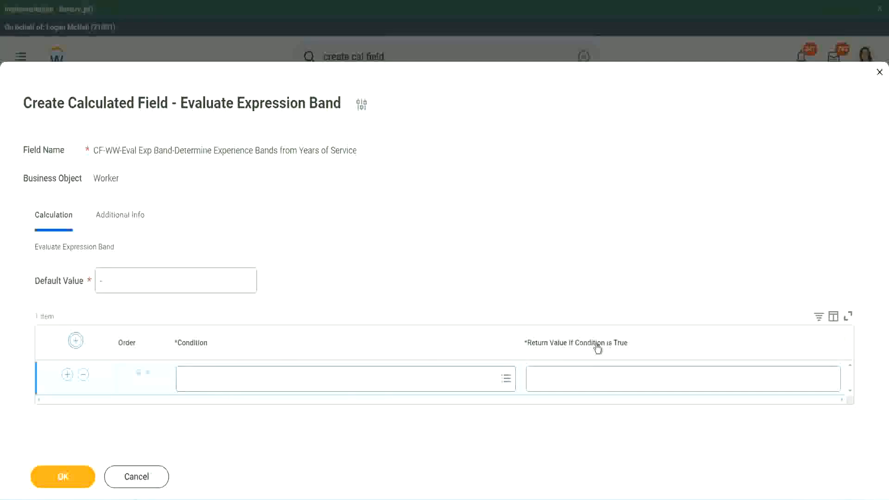
{"action": "left_click", "coordinate": [578, 378]}
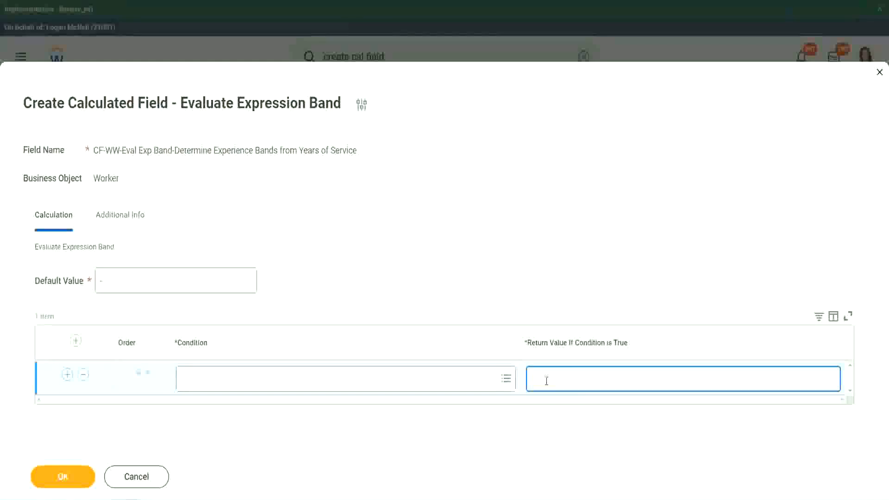
{"action": "type", "text": "adkjdjaidjaijdi"}
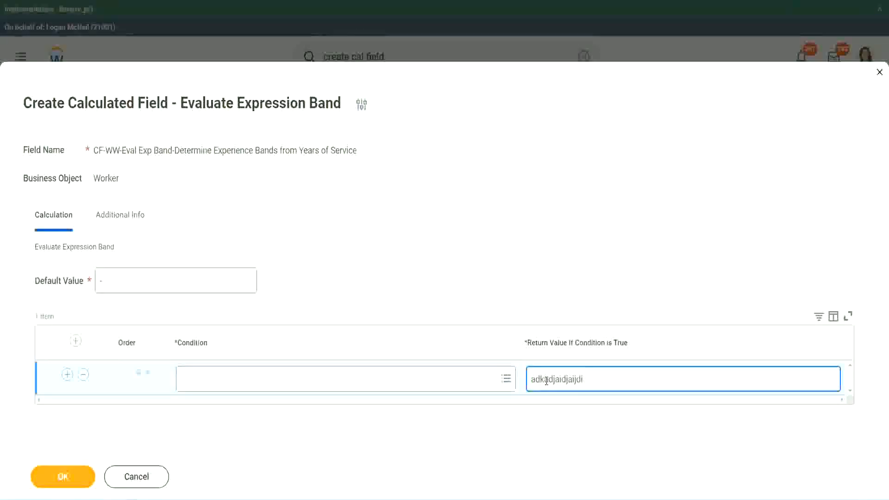
{"action": "key", "text": "BackSpace"}
{"action": "key", "text": "BackSpace"}
{"action": "key", "text": "BackSpace"}
{"action": "key", "text": "BackSpace"}
{"action": "key", "text": "BackSpace"}
{"action": "key", "text": "BackSpace"}
{"action": "key", "text": "BackSpace"}
{"action": "key", "text": "BackSpace"}
{"action": "key", "text": "BackSpace"}
{"action": "key", "text": "BackSpace"}
{"action": "key", "text": "BackSpace"}
{"action": "key", "text": "BackSpace"}
{"action": "key", "text": "BackSpace"}
{"action": "key", "text": "BackSpace"}
{"action": "key", "text": "BackSpace"}
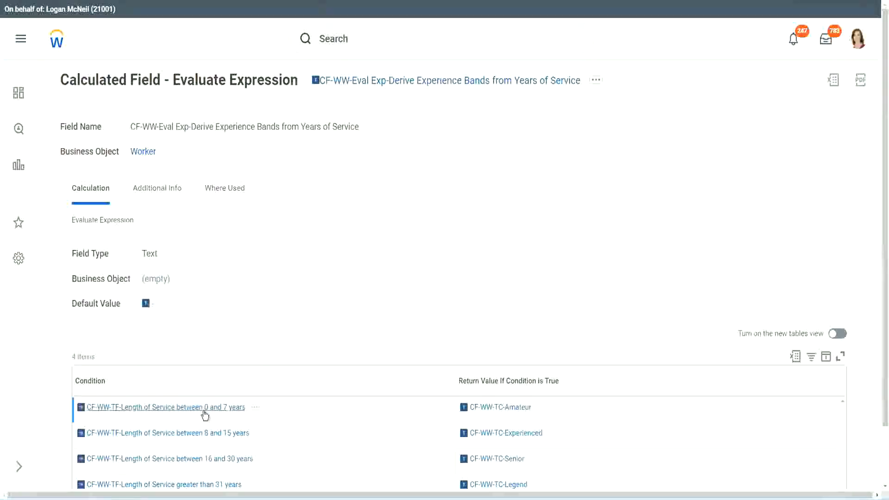
Copy CF-WW-TF-Length of Service between 0 and 7 years from the existing calculated field into the first row's Condition, with return value Amateur
{"action": "right_click", "coordinate": [204, 411]}
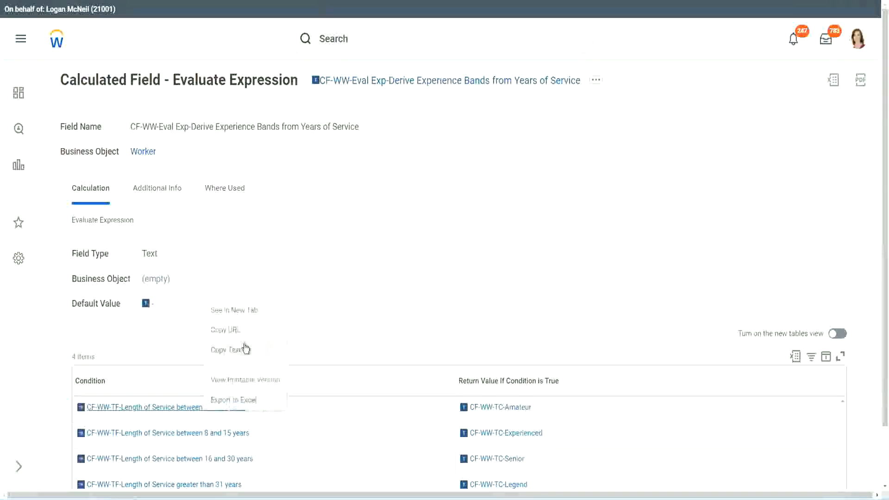
{"action": "left_click", "coordinate": [241, 350]}
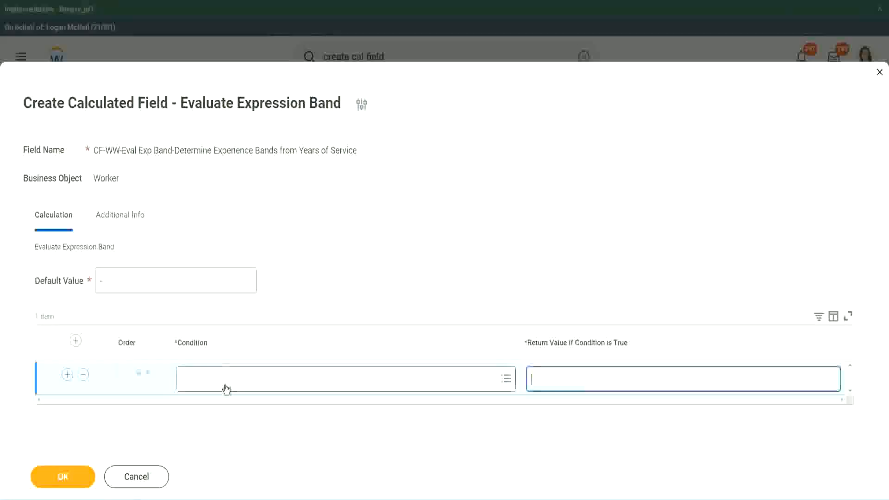
{"action": "left_click", "coordinate": [226, 384]}
{"action": "key", "text": "ctrl+v"}
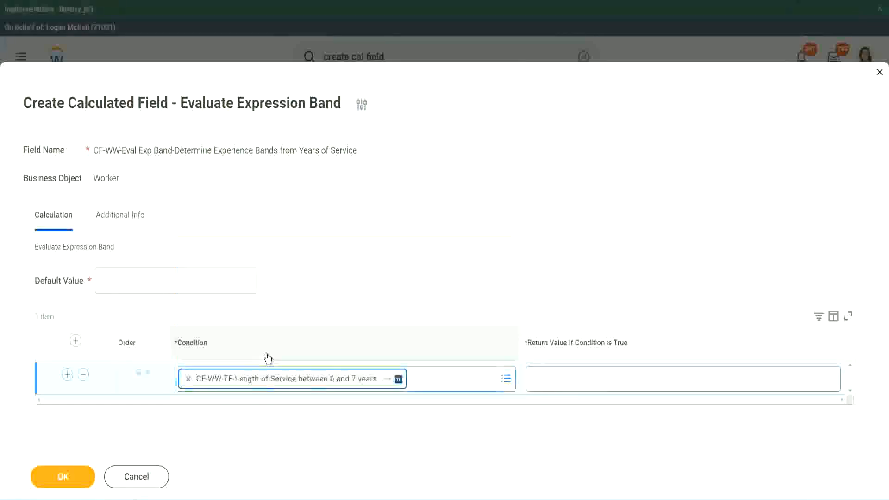
{"action": "left_click", "coordinate": [562, 370]}
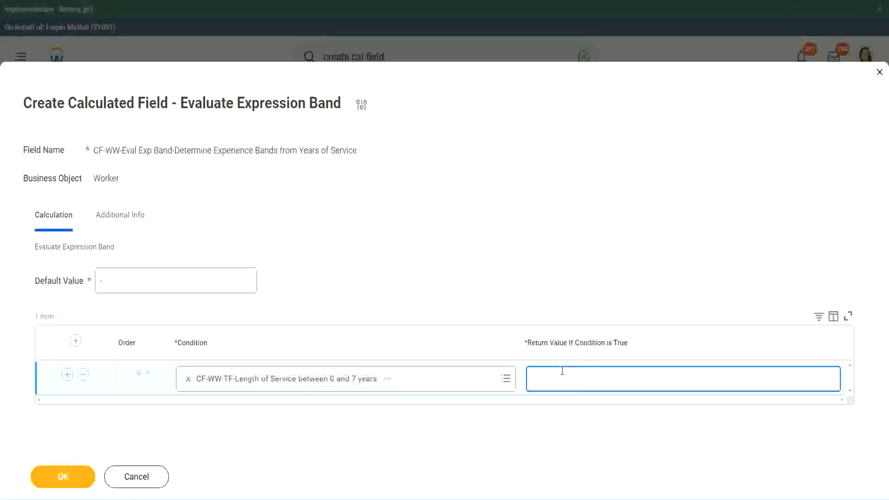
{"action": "type", "text": "Amateur"}
Add three more empty condition rows below the Amateur row
{"action": "left_click", "coordinate": [68, 374]}
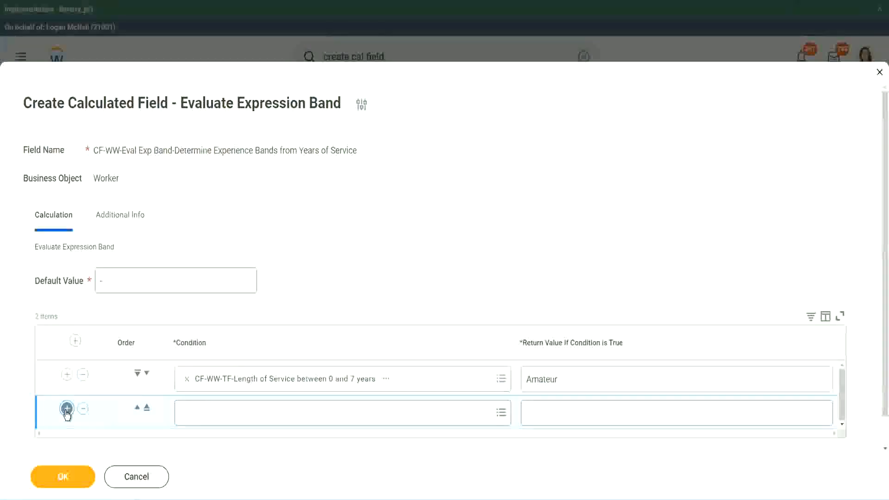
{"action": "left_click", "coordinate": [67, 408]}
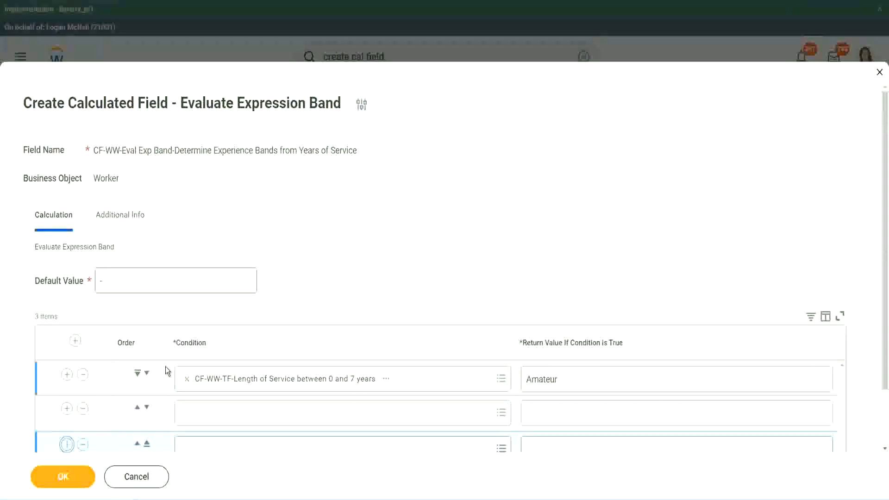
{"action": "scroll", "coordinate": [165, 365], "scroll_direction": "down", "scroll_amount": 2}
{"action": "left_click", "coordinate": [66, 376]}
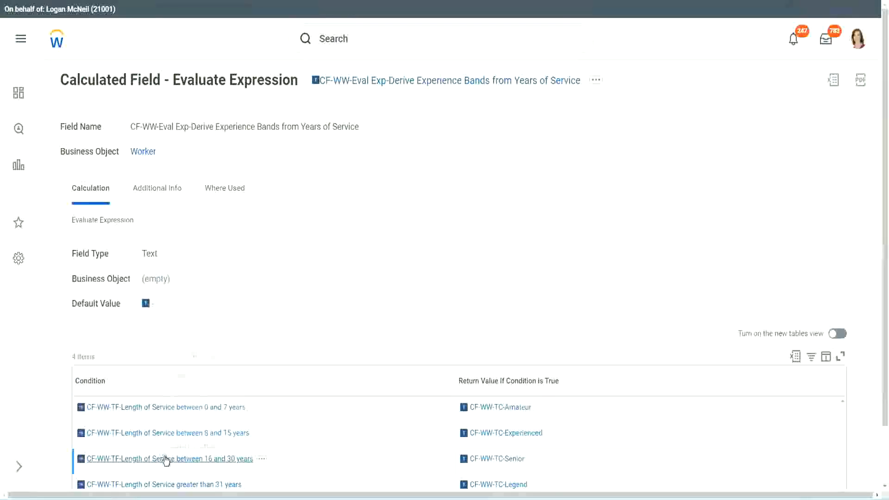
Copy CF-WW-TF-Length of Service between 16 and 30 years into the second row's Condition and move that row down to third place
{"action": "right_click", "coordinate": [168, 458]}
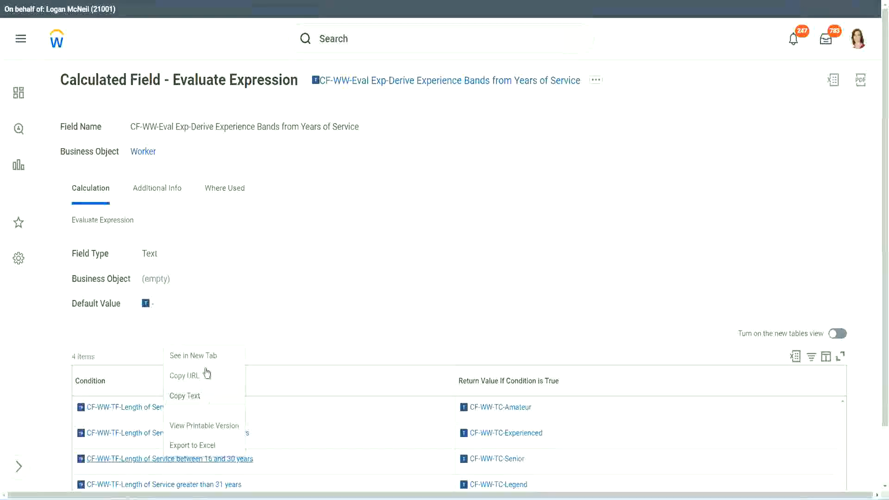
{"action": "left_click", "coordinate": [204, 373]}
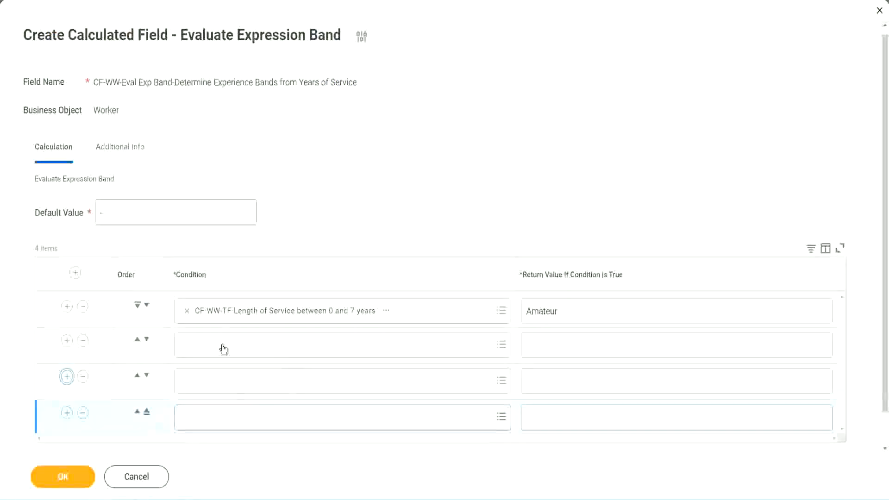
{"action": "left_click", "coordinate": [224, 344]}
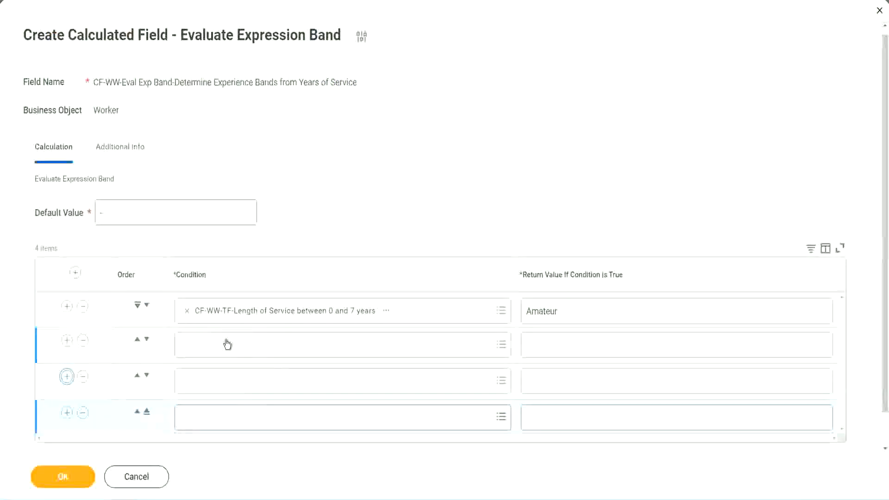
{"action": "key", "text": "ctrl+v"}
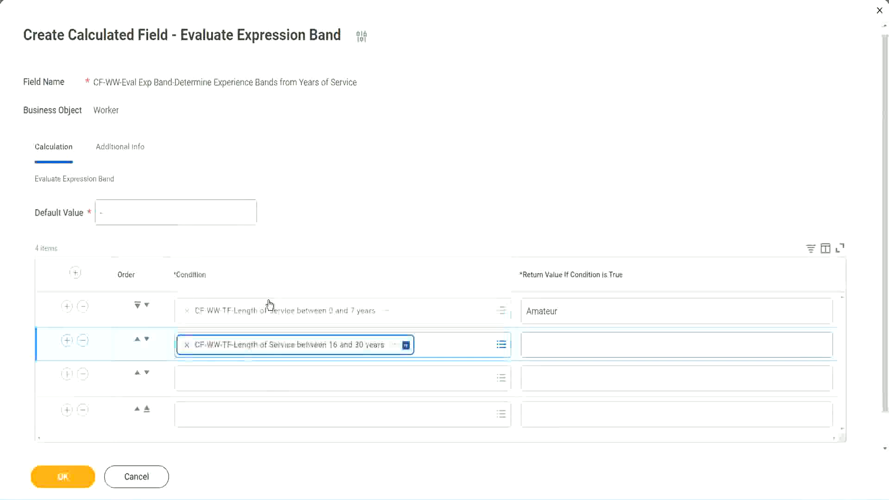
{"action": "left_click", "coordinate": [147, 339]}
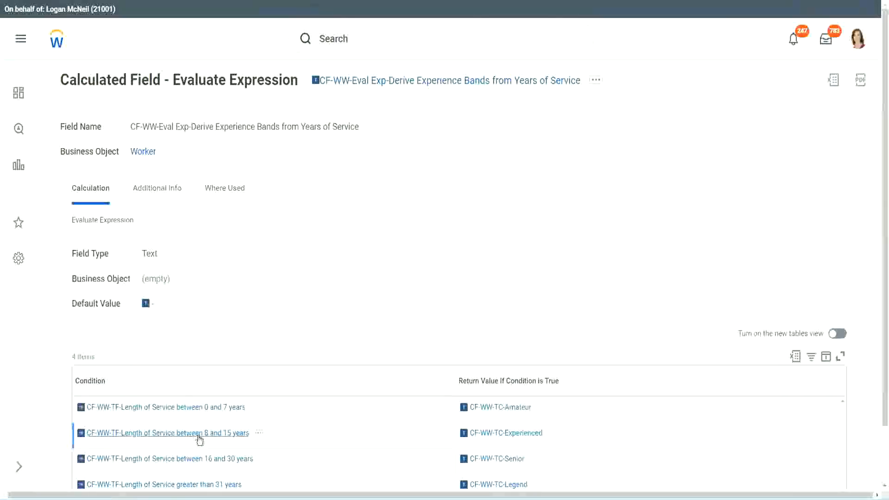
Copy CF-WW-TF-Length of Service between 8 and 15 years from the existing calculated field into the empty second row's Condition
{"action": "right_click", "coordinate": [200, 439]}
{"action": "left_click", "coordinate": [230, 374]}
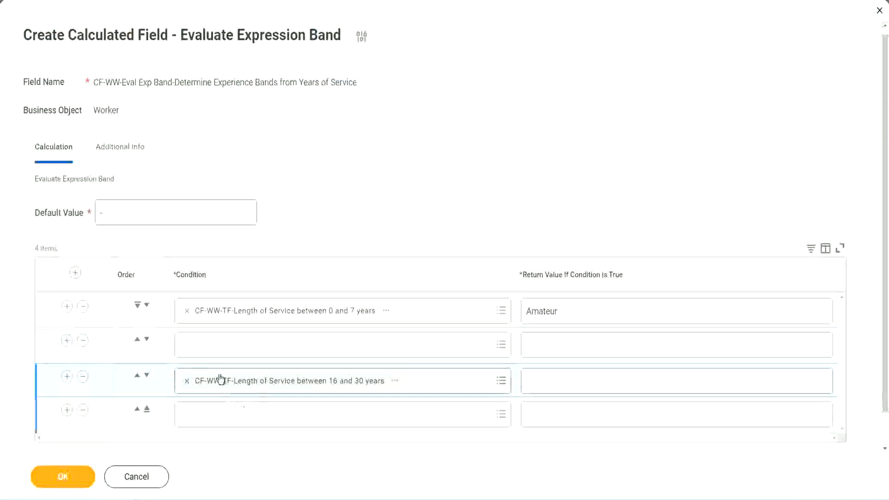
{"action": "left_click", "coordinate": [223, 354]}
{"action": "key", "text": "ctrl+v"}
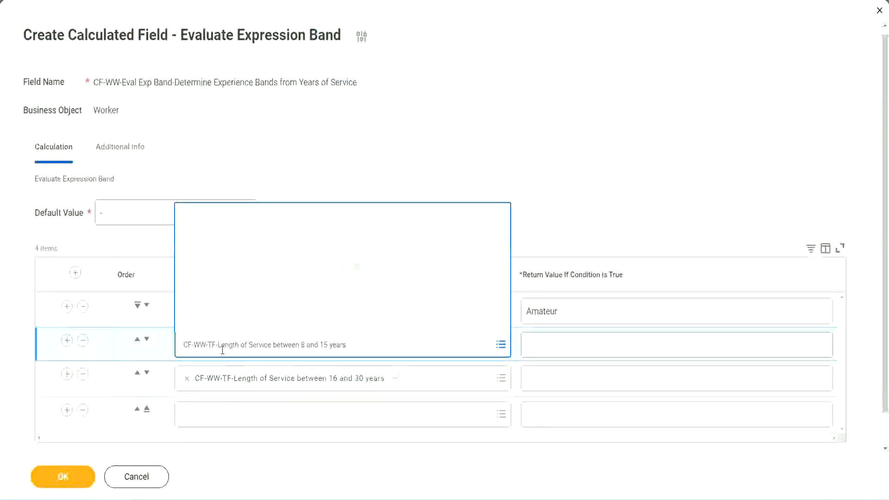
{"action": "key", "text": "Return"}
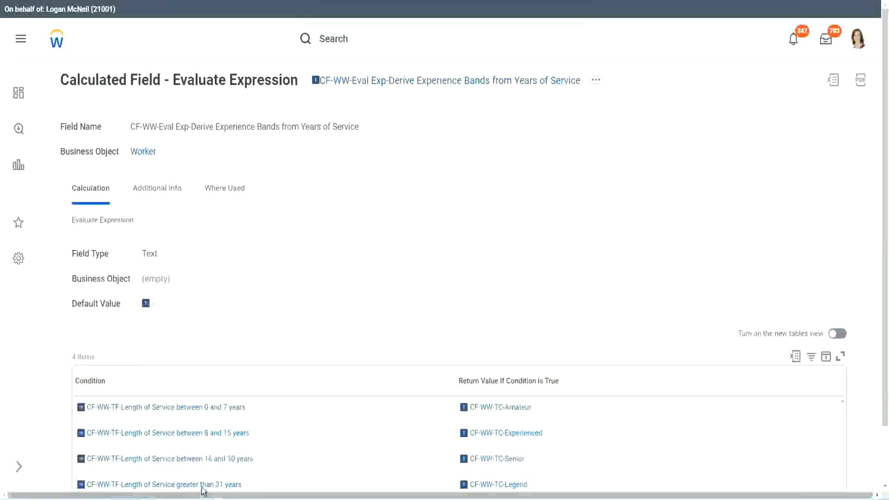
Copy CF-WW-TF-Length of Service greater than 31 years from the existing calculated field into the empty fourth row's Condition
{"action": "right_click", "coordinate": [253, 462]}
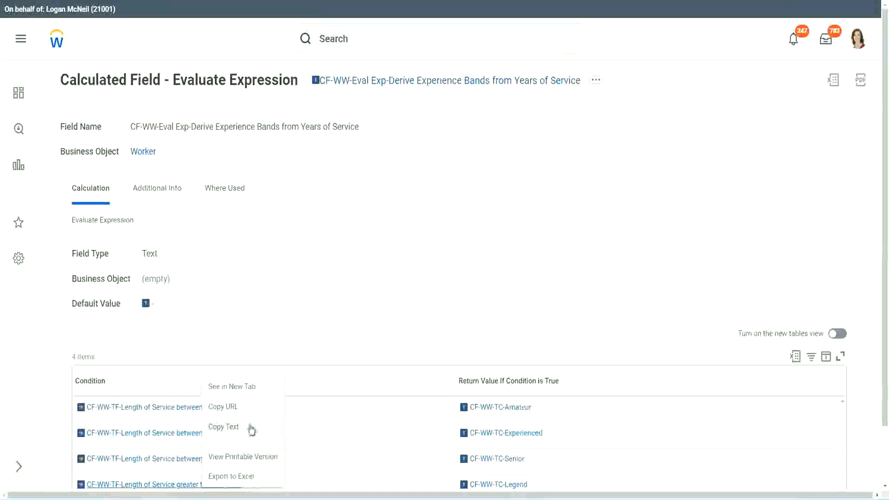
{"action": "left_click", "coordinate": [253, 434]}
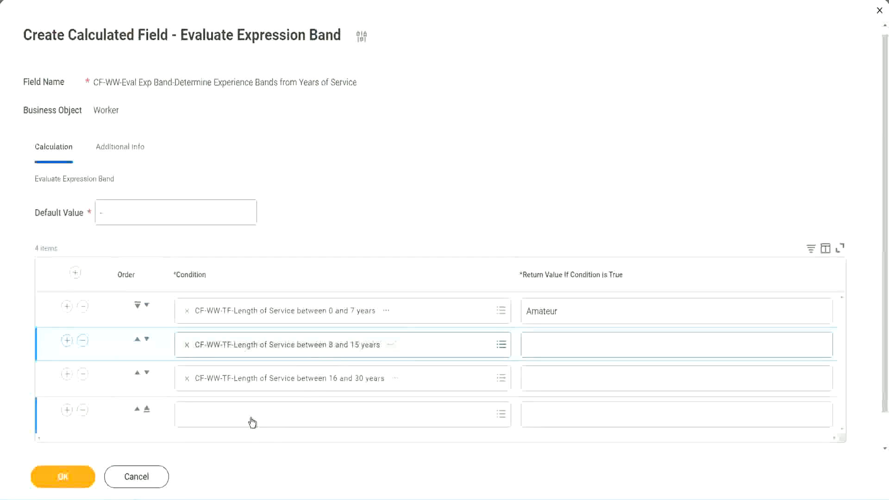
{"action": "left_click", "coordinate": [253, 422]}
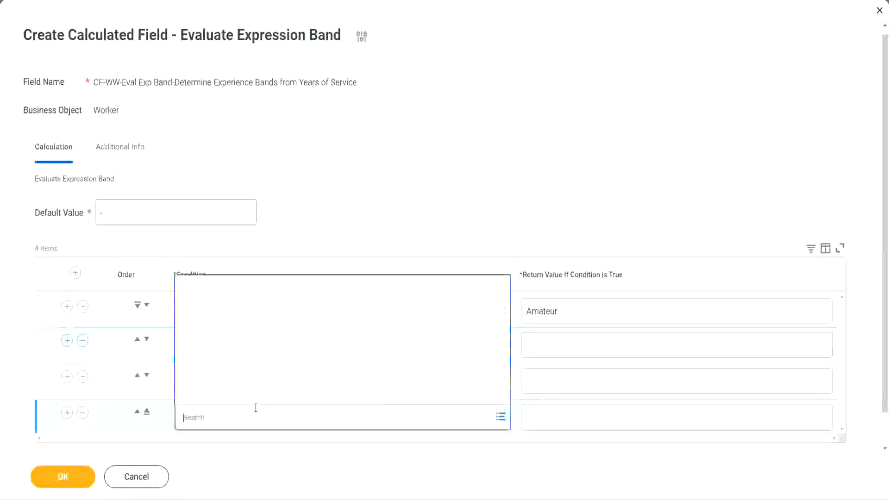
{"action": "key", "text": "ctrl+v"}
{"action": "key", "text": "Return"}
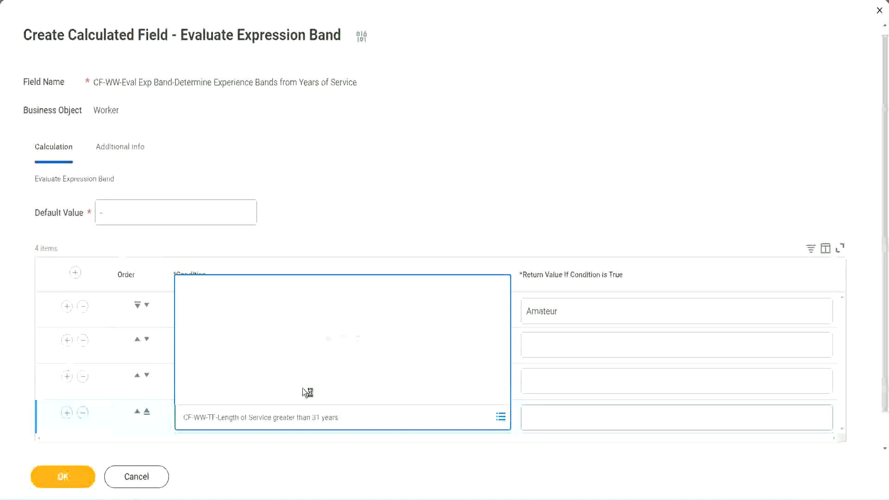
Set the return values to Legend for the fourth row, Senior for the third and Experienced for the second, and save the calculated field
{"action": "left_click", "coordinate": [584, 417]}
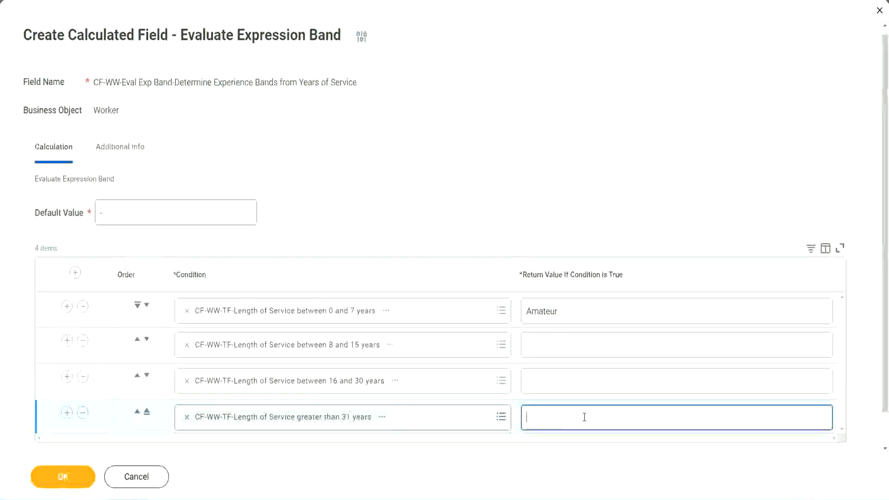
{"action": "type", "text": "Le"}
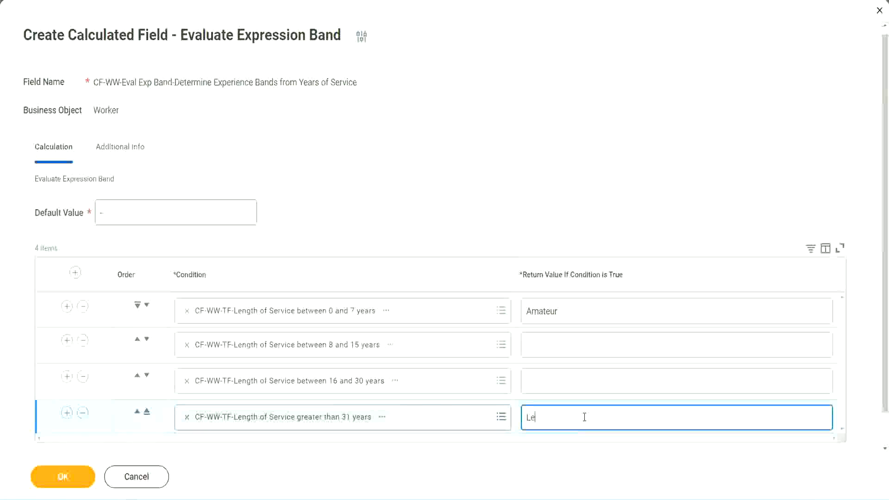
{"action": "type", "text": "gend"}
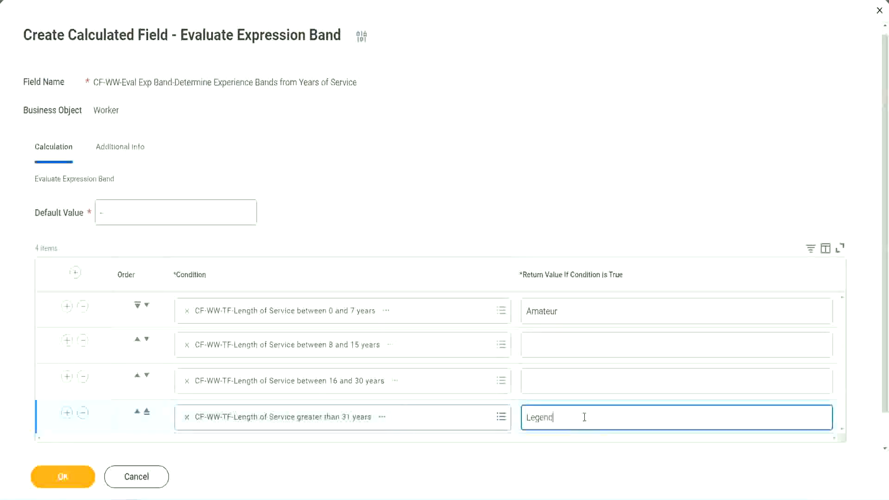
{"action": "left_click", "coordinate": [546, 380]}
{"action": "type", "text": "Senior"}
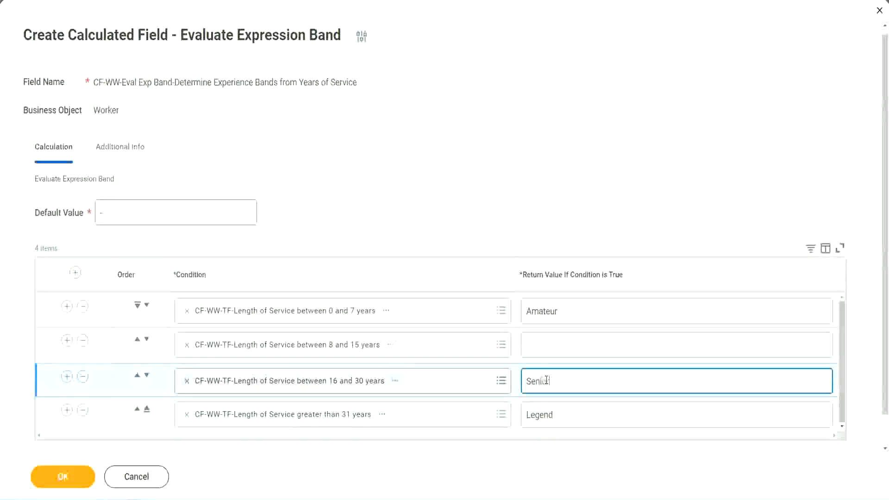
{"action": "left_click", "coordinate": [560, 346]}
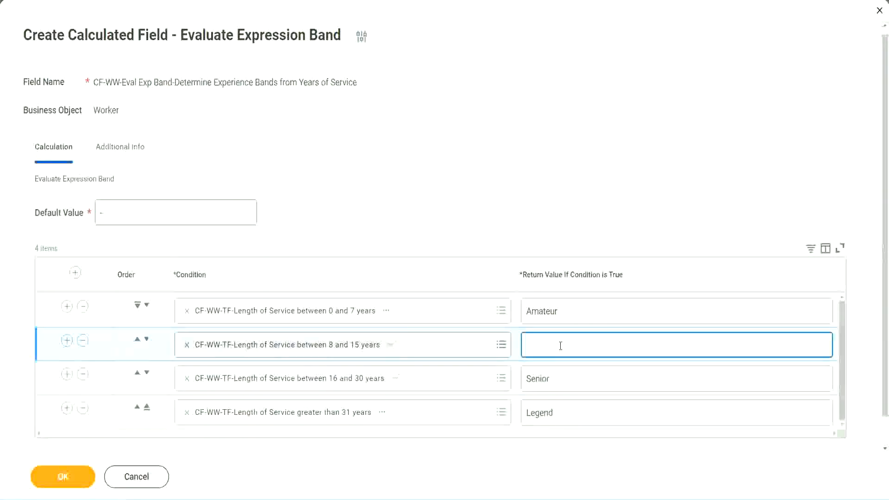
{"action": "type", "text": "Experienced"}
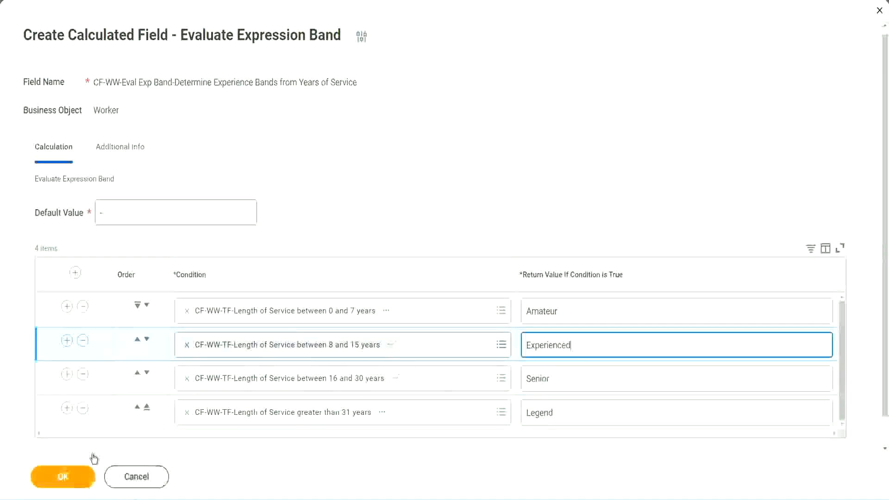
{"action": "left_click", "coordinate": [85, 474]}
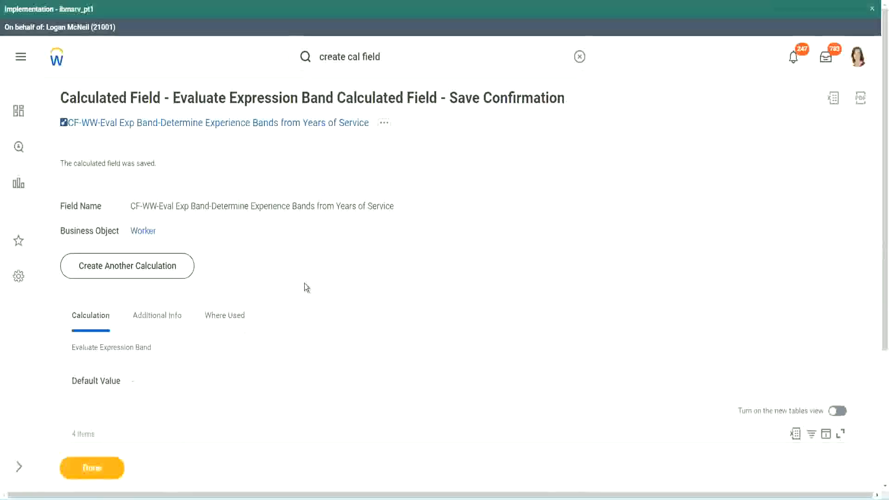
Check the return value of each length-of-service condition in the saved Evaluate Expression Band field
{"action": "scroll", "coordinate": [304, 283], "scroll_direction": "down", "scroll_amount": 3}
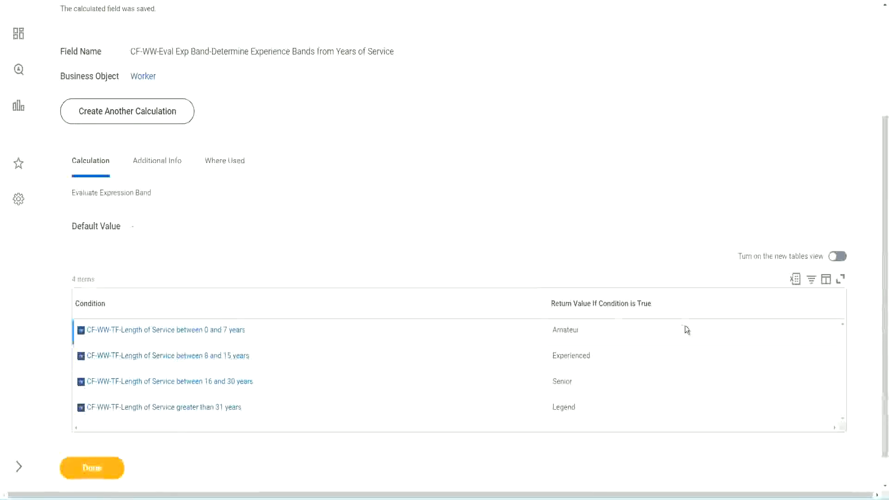
{"action": "double_click", "coordinate": [570, 330]}
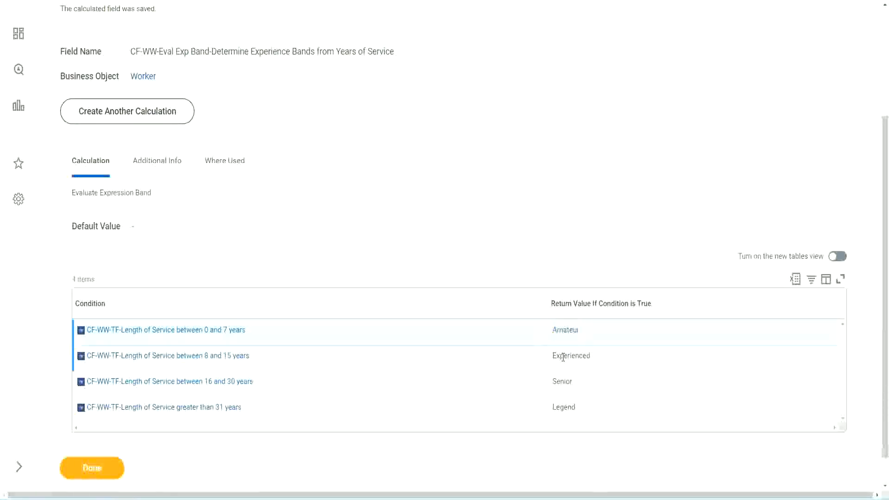
{"action": "double_click", "coordinate": [562, 357]}
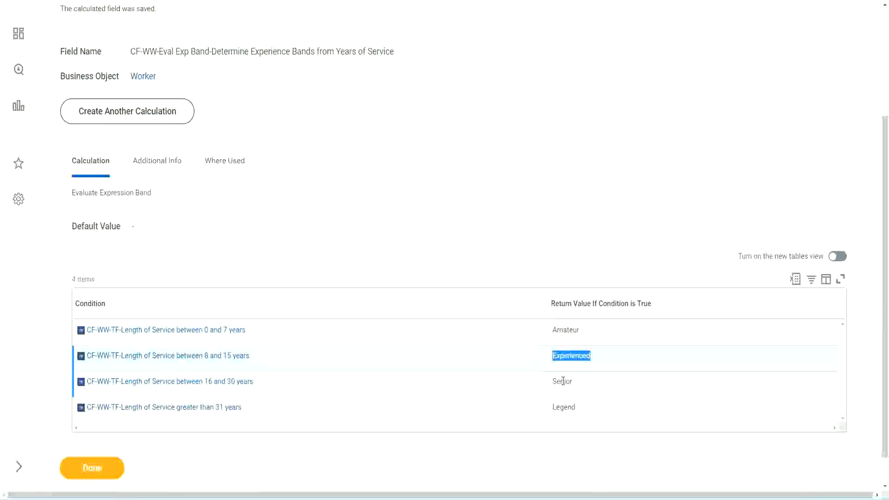
{"action": "double_click", "coordinate": [562, 380]}
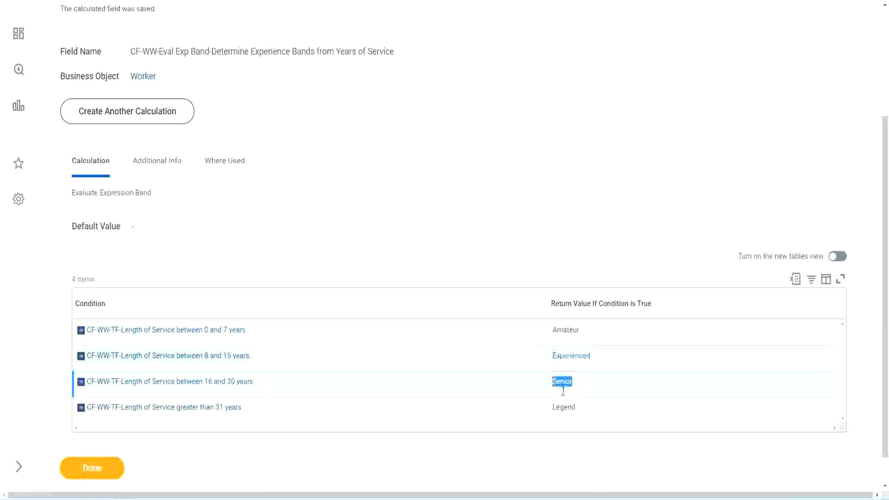
{"action": "left_click", "coordinate": [565, 403]}
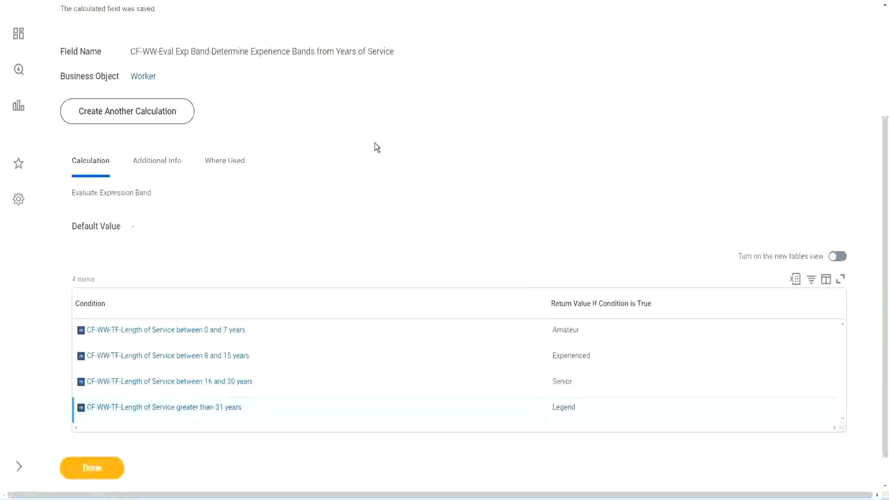
Copy the name of the saved calculated field CF-WW-Eval Exp Band-Determine Experience Bands from Years of Service
{"action": "scroll", "coordinate": [374, 143], "scroll_direction": "up", "scroll_amount": 3}
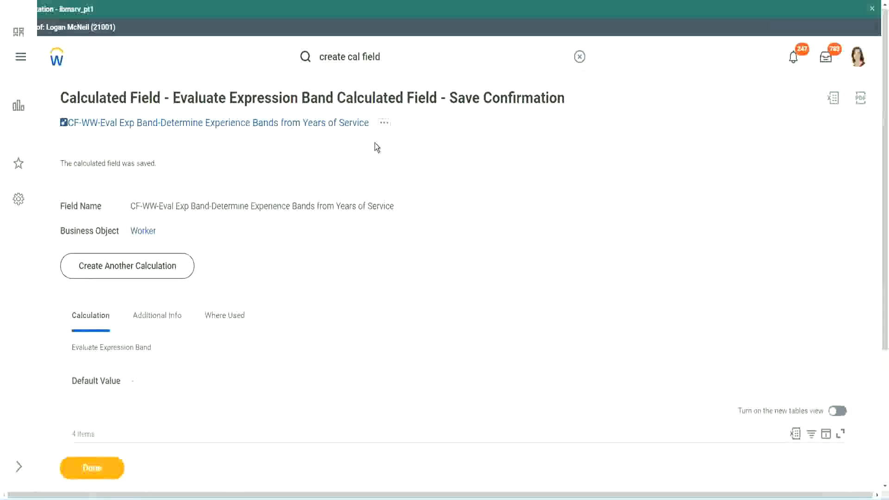
{"action": "right_click", "coordinate": [291, 126]}
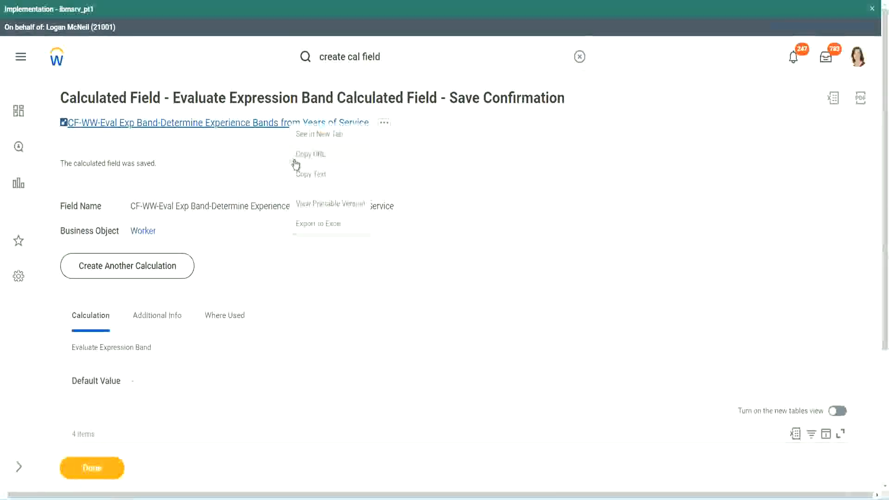
{"action": "left_click", "coordinate": [309, 175]}
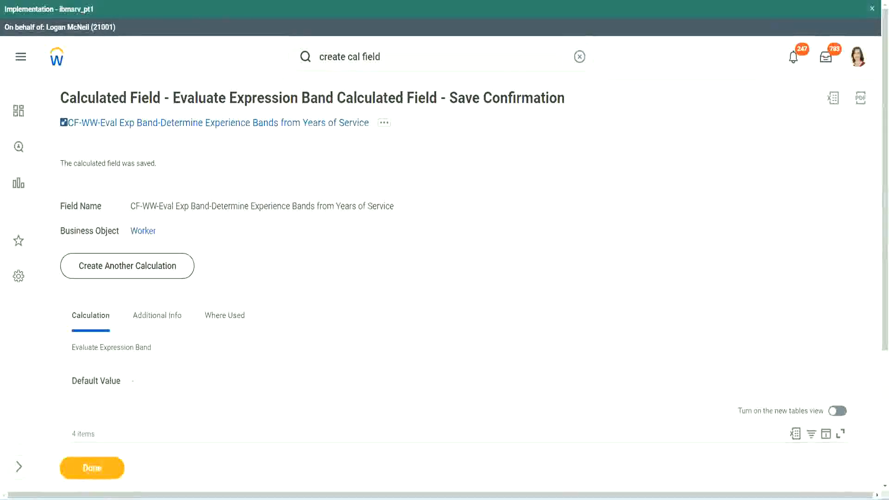
Review the saved field's default value and conditions alongside the calculated field functions slide and the band notes in Notepad++, returning to Workday
{"action": "scroll", "coordinate": [294, 360], "scroll_direction": "down", "scroll_amount": 2}
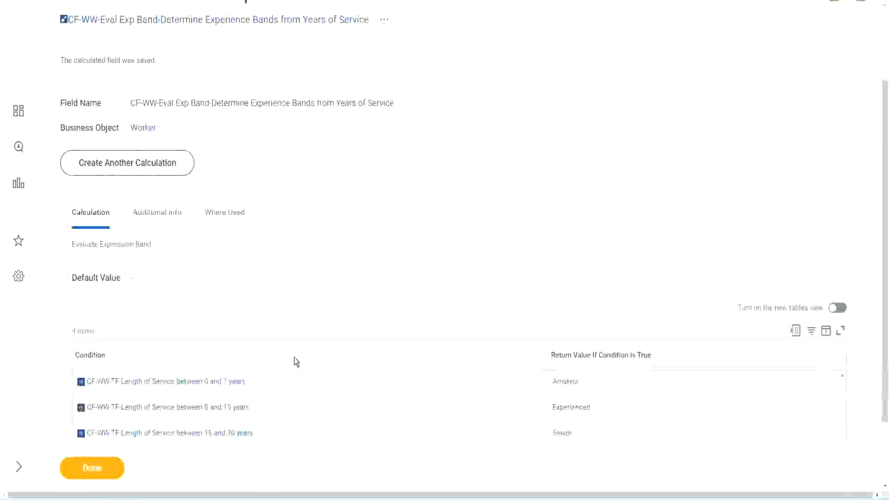
{"action": "scroll", "coordinate": [293, 357], "scroll_direction": "down", "scroll_amount": 1}
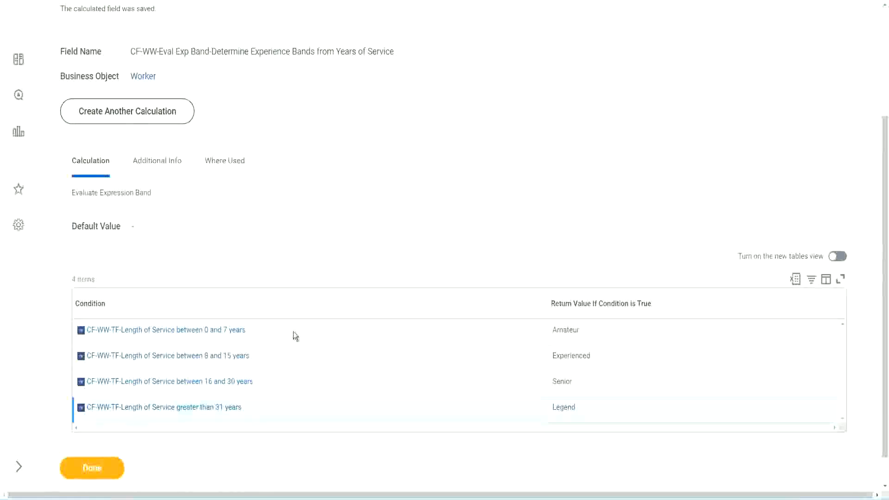
{"action": "scroll", "coordinate": [305, 324], "scroll_direction": "down", "scroll_amount": 1}
{"action": "scroll", "coordinate": [310, 207], "scroll_direction": "up", "scroll_amount": 2}
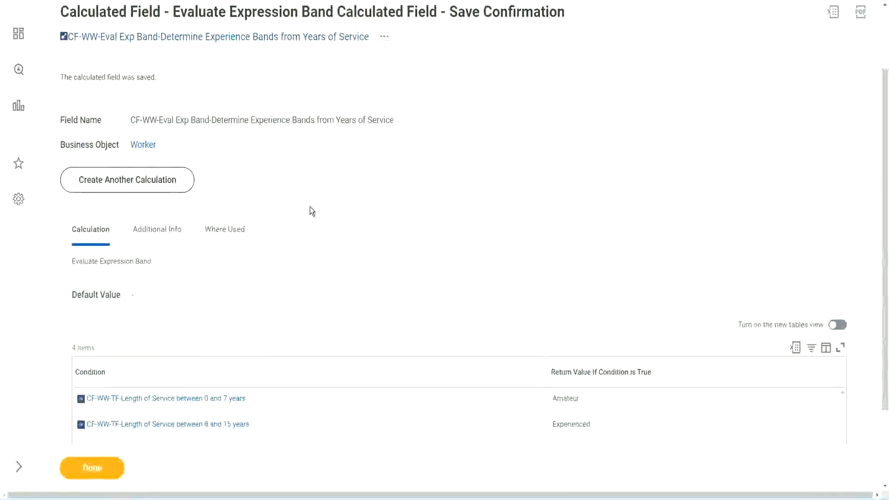
{"action": "scroll", "coordinate": [310, 207], "scroll_direction": "down", "scroll_amount": 2}
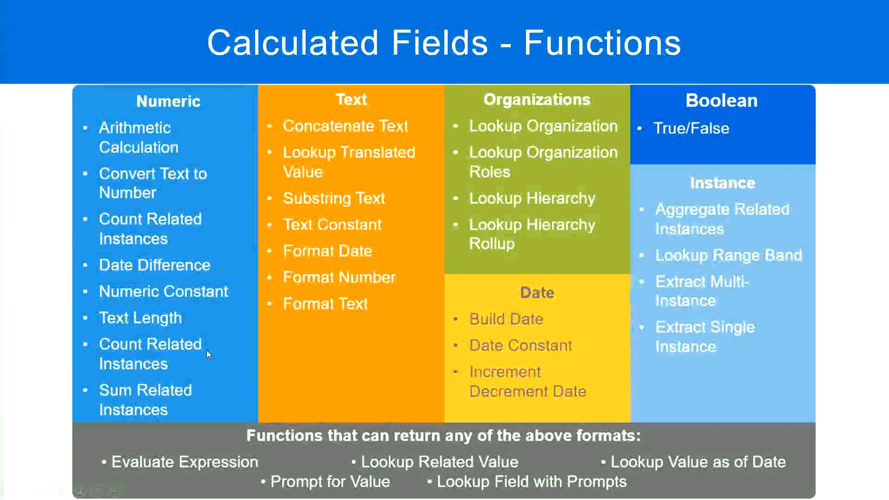
{"action": "key", "text": "alt+Tab"}
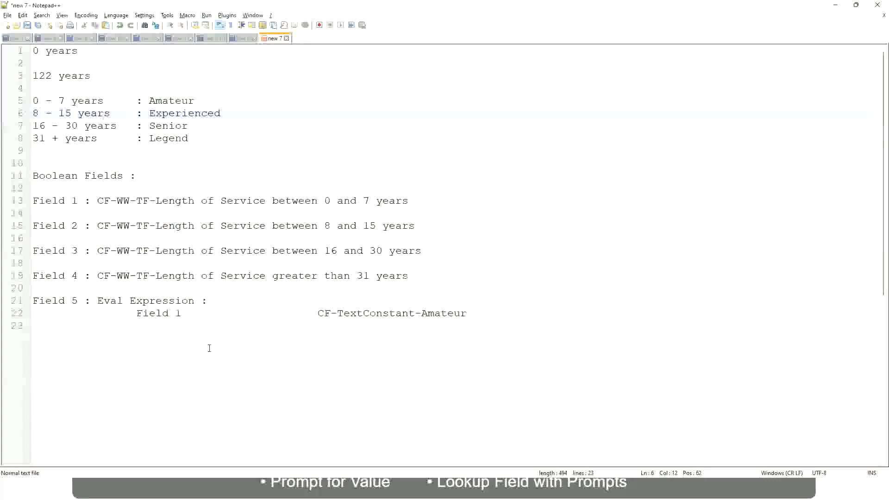
{"action": "key", "text": "alt+Tab"}
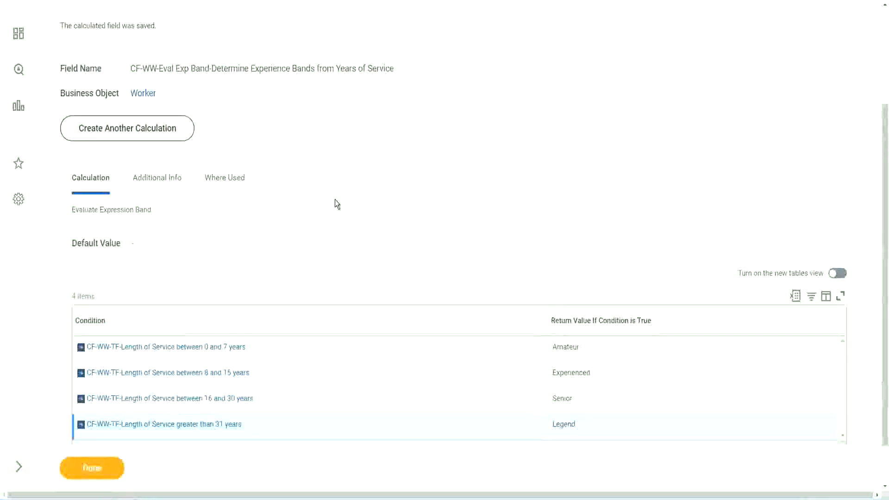
{"action": "scroll", "coordinate": [335, 199], "scroll_direction": "up", "scroll_amount": 3}
{"action": "scroll", "coordinate": [335, 199], "scroll_direction": "down", "scroll_amount": 4}
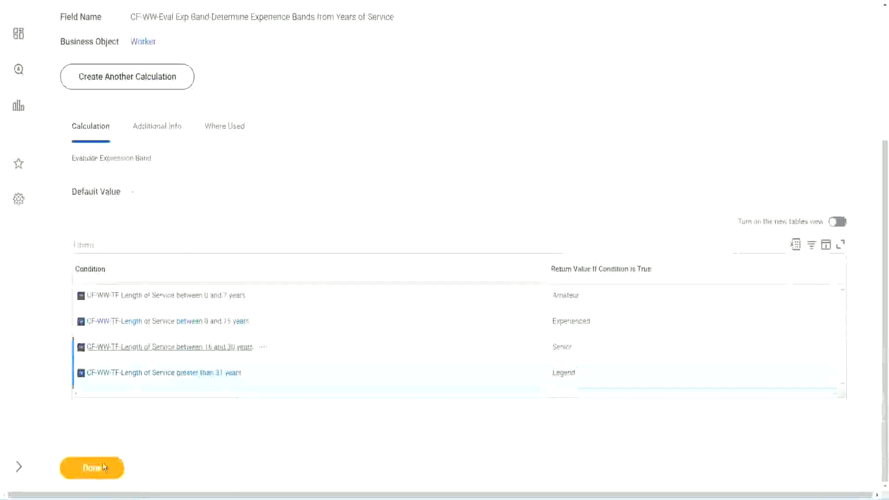
Finish the calculated field's save confirmation and open the WW Employee Details custom report for editing
{"action": "left_click", "coordinate": [92, 470]}
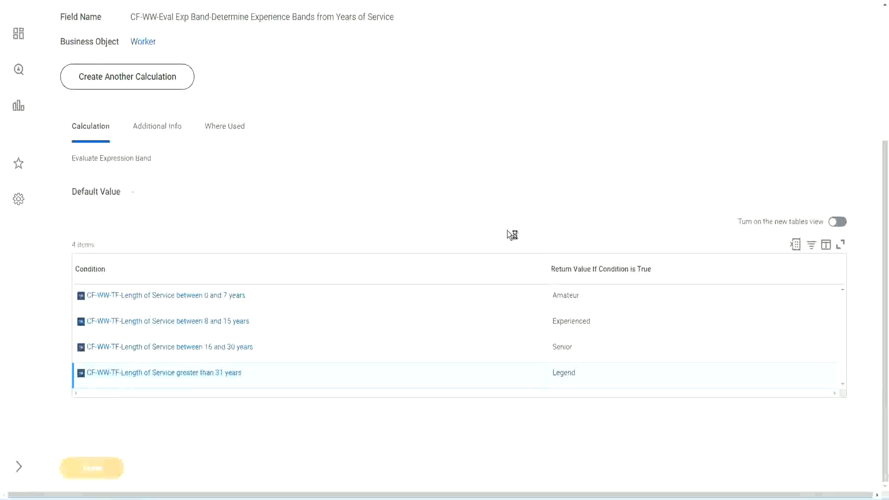
{"action": "scroll", "coordinate": [398, 206], "scroll_direction": "down", "scroll_amount": 3}
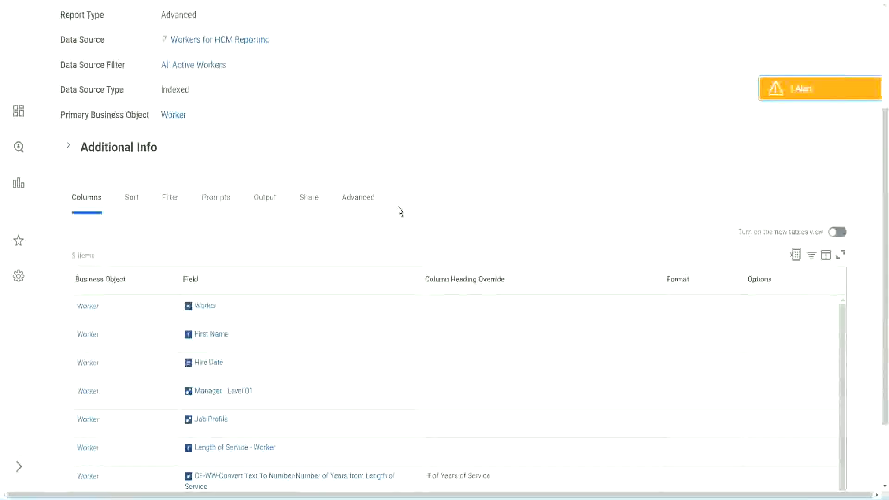
{"action": "scroll", "coordinate": [398, 207], "scroll_direction": "up", "scroll_amount": 3}
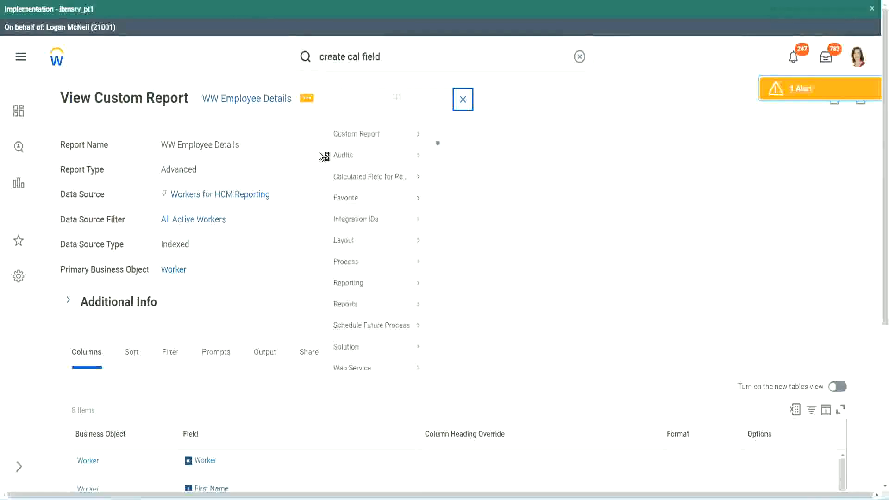
{"action": "mouse_move", "coordinate": [357, 147]}
{"action": "left_click", "coordinate": [453, 152]}
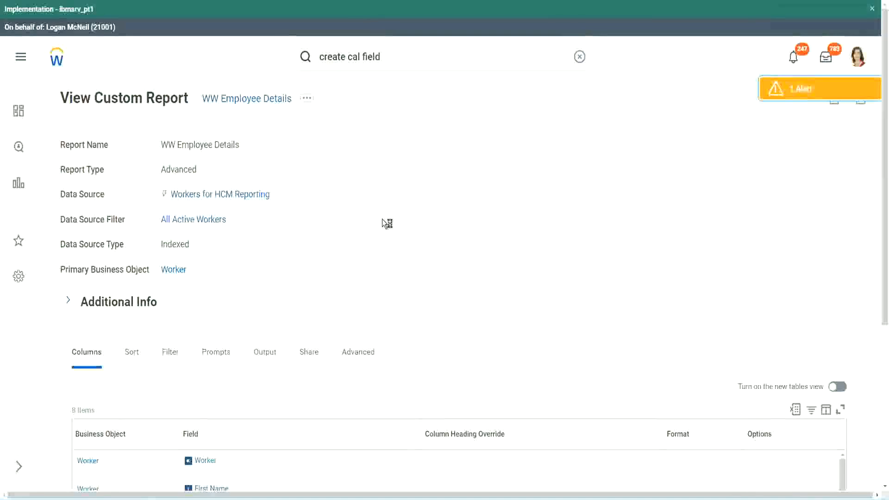
{"action": "scroll", "coordinate": [381, 219], "scroll_direction": "down", "scroll_amount": 1}
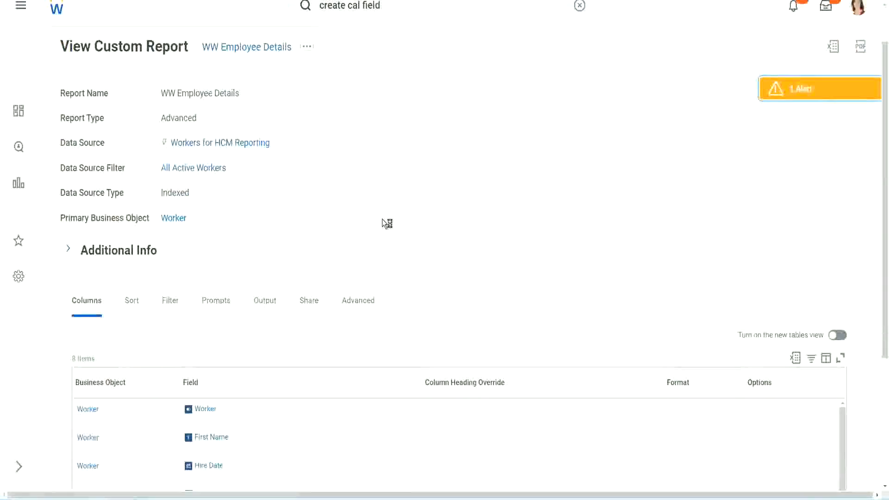
{"action": "scroll", "coordinate": [382, 219], "scroll_direction": "down", "scroll_amount": 4}
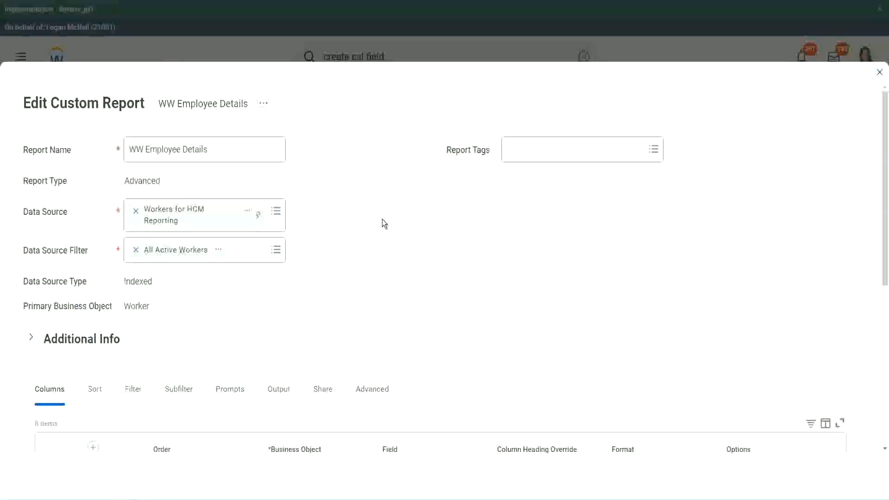
Add a new Worker column row below the Experience Bands column and copy that column's calculated field name
{"action": "scroll", "coordinate": [382, 218], "scroll_direction": "down", "scroll_amount": 8}
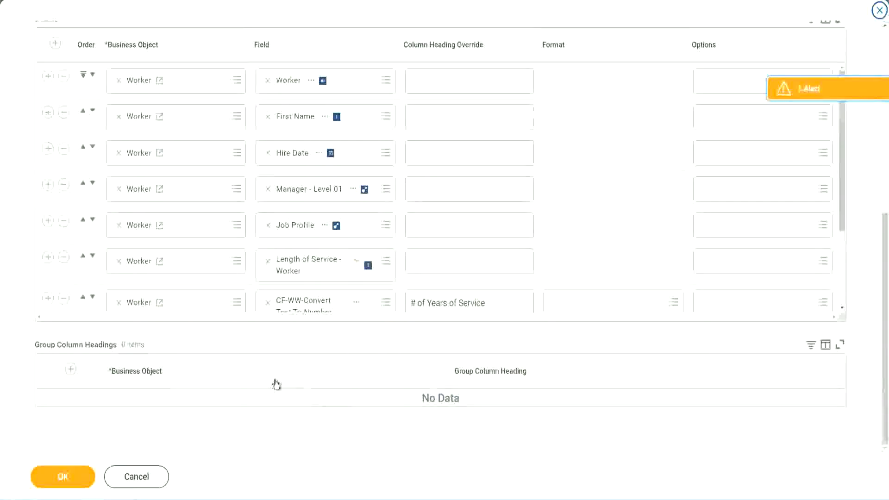
{"action": "scroll", "coordinate": [163, 254], "scroll_direction": "down", "scroll_amount": 2}
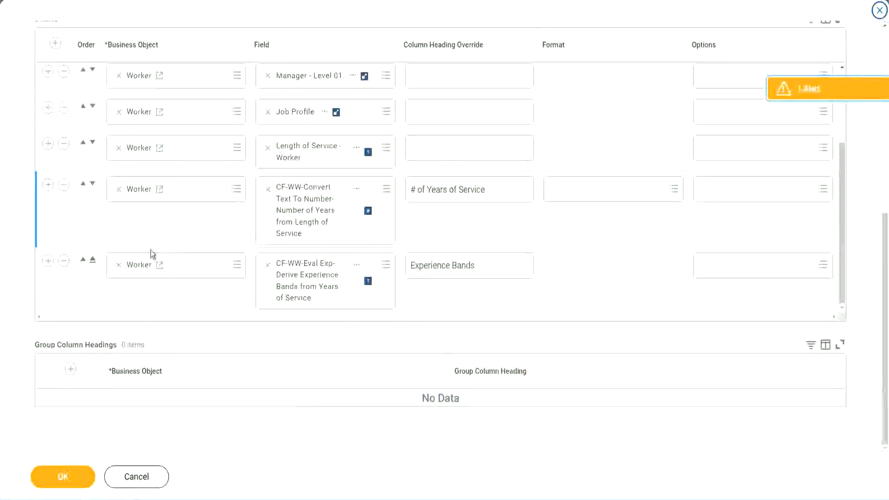
{"action": "left_click", "coordinate": [48, 261]}
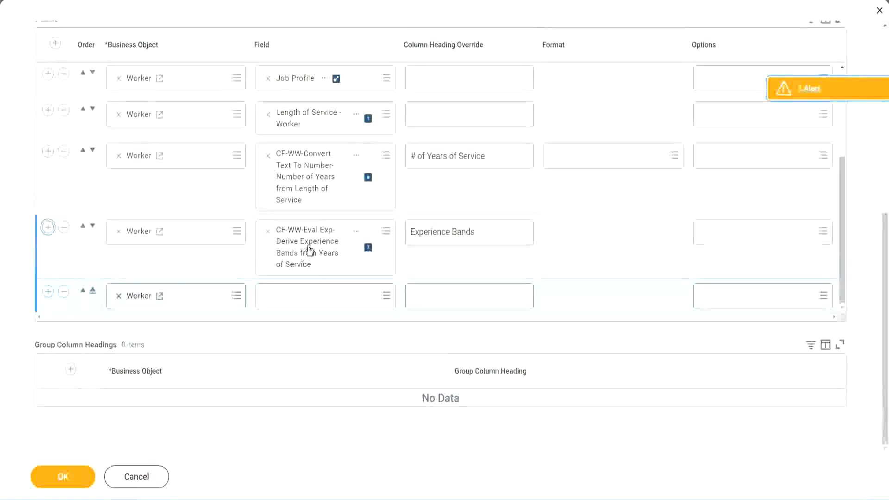
{"action": "right_click", "coordinate": [310, 251]}
{"action": "left_click", "coordinate": [335, 297]}
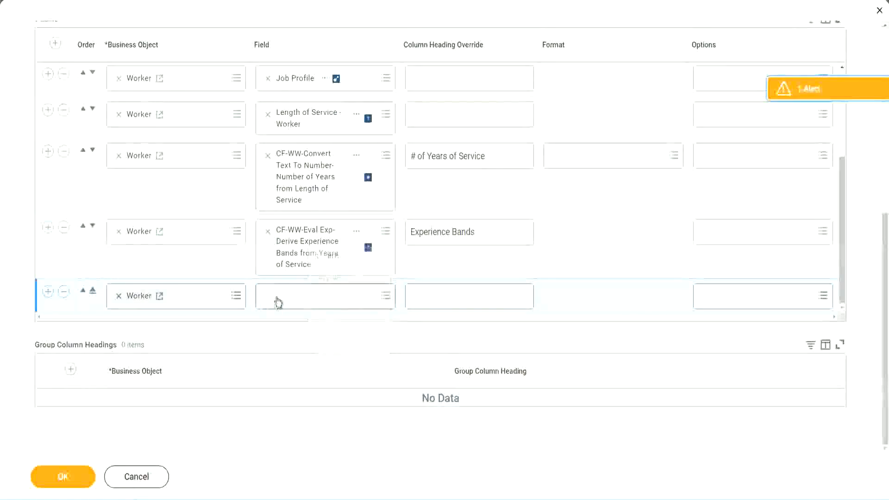
Search the new column's field for CF-WW-Eval Exp Band and choose CF-WW-Eval Exp Band-Determine Experience Bands from Years of Service
{"action": "left_click", "coordinate": [330, 302]}
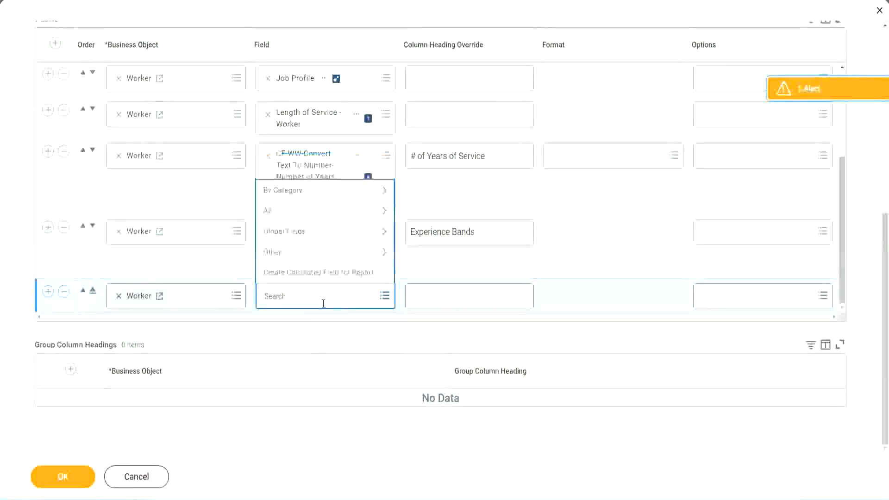
{"action": "key", "text": "ctrl+v"}
{"action": "key", "text": "ctrl+a"}
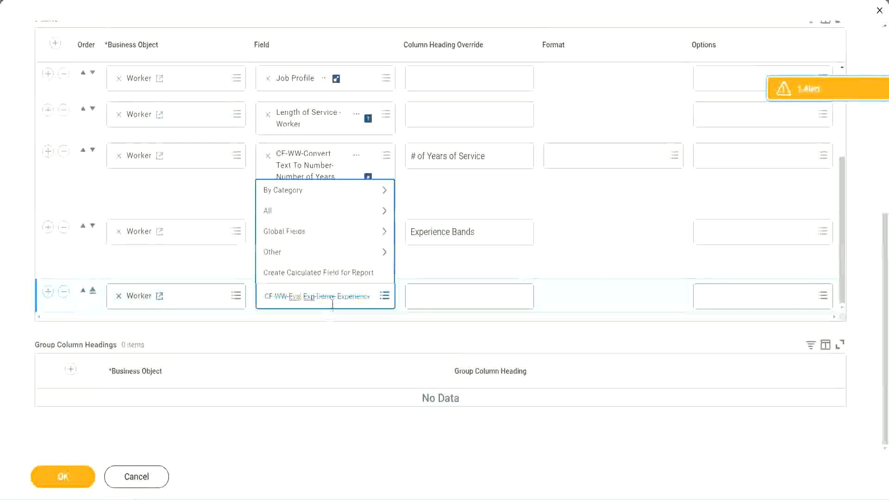
{"action": "type", "text": "Band"}
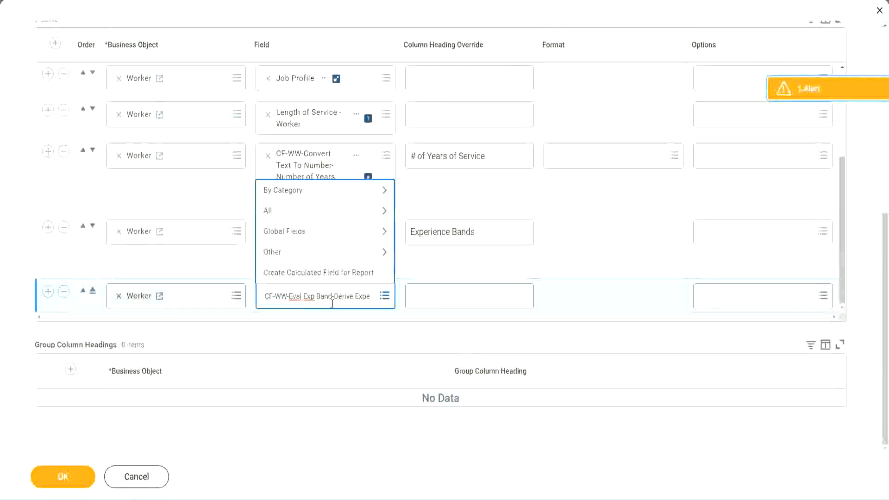
{"action": "key", "text": "Delete"}
{"action": "key", "text": "Delete"}
{"action": "key", "text": "Delete"}
{"action": "key", "text": "Delete"}
{"action": "key", "text": "Delete"}
{"action": "key", "text": "Delete"}
{"action": "key", "text": "Delete"}
{"action": "key", "text": "Delete"}
{"action": "key", "text": "Delete"}
{"action": "key", "text": "Delete"}
{"action": "key", "text": "Delete"}
{"action": "key", "text": "Delete"}
{"action": "key", "text": "Delete"}
{"action": "key", "text": "Delete"}
{"action": "key", "text": "Delete"}
{"action": "key", "text": "Delete"}
{"action": "key", "text": "Delete"}
{"action": "key", "text": "Delete"}
{"action": "key", "text": "Delete"}
{"action": "key", "text": "Delete"}
{"action": "key", "text": "Delete"}
{"action": "key", "text": "Delete"}
{"action": "key", "text": "Delete"}
{"action": "key", "text": "Delete"}
{"action": "key", "text": "Delete"}
{"action": "key", "text": "Delete"}
{"action": "key", "text": "Delete"}
{"action": "key", "text": "Delete"}
{"action": "key", "text": "Delete"}
{"action": "key", "text": "Delete"}
{"action": "key", "text": "Delete"}
{"action": "key", "text": "Delete"}
{"action": "key", "text": "Delete"}
{"action": "key", "text": "Delete"}
{"action": "key", "text": "Delete"}
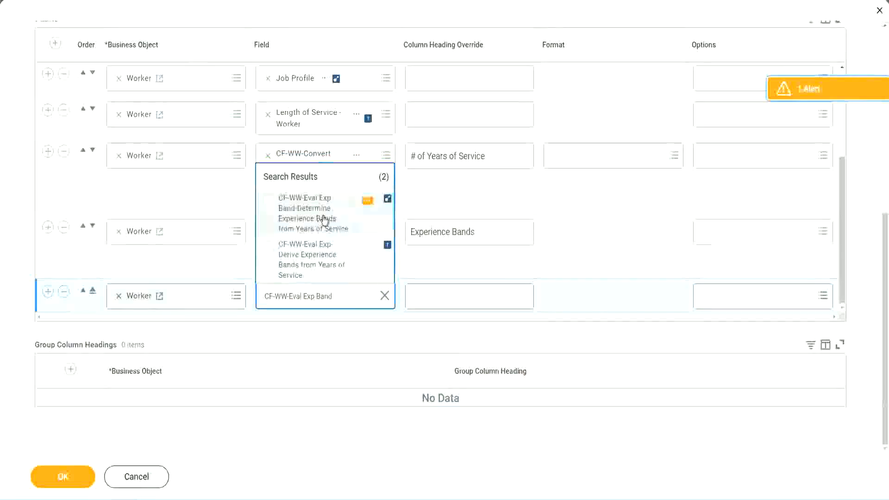
{"action": "left_click", "coordinate": [324, 219]}
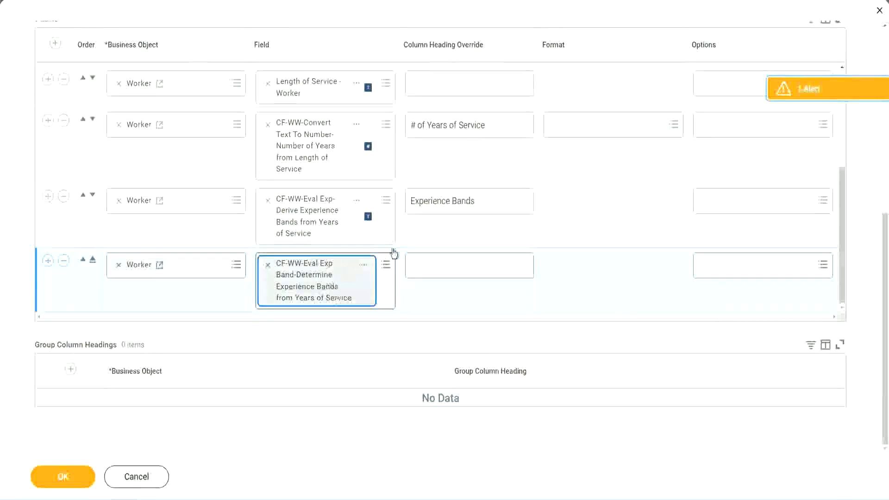
Set the new column's heading override to Experience Bands (Eval Exp Bands), reusing the heading text of the column above
{"action": "left_click", "coordinate": [489, 201]}
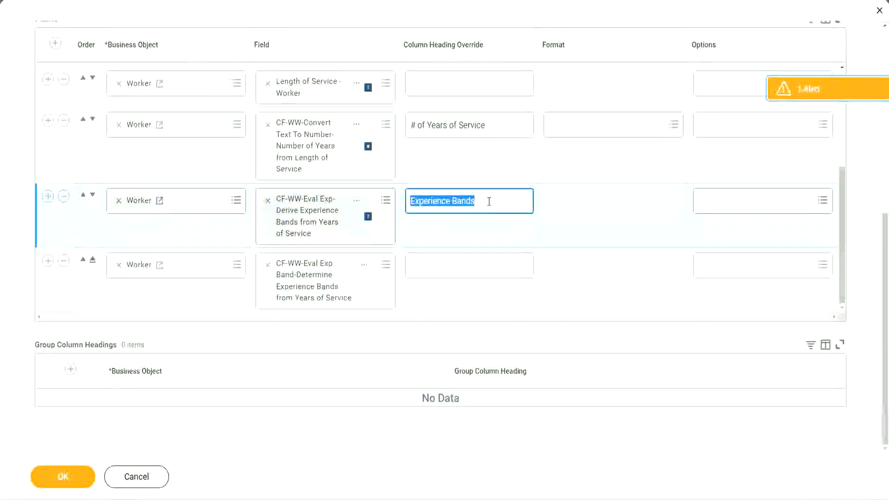
{"action": "left_click", "coordinate": [431, 265]}
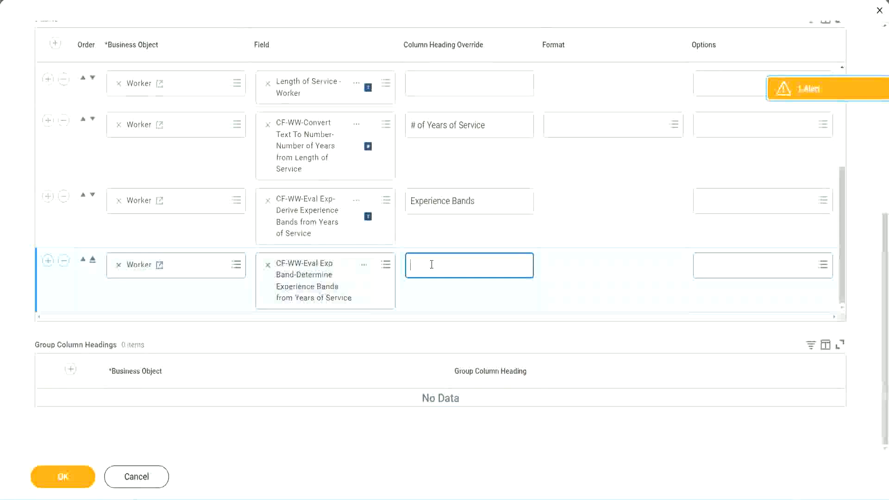
{"action": "key", "text": "ctrl+v"}
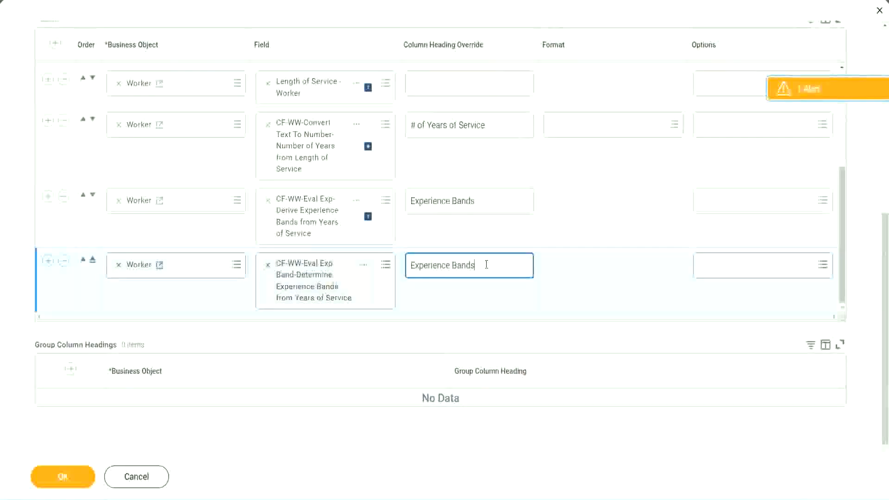
{"action": "type", "text": "("}
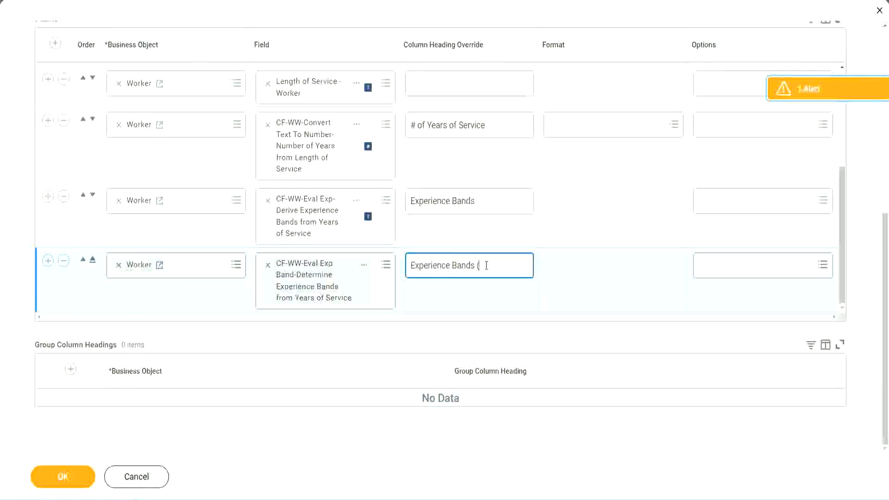
{"action": "type", "text": "Eval Exp Bands)"}
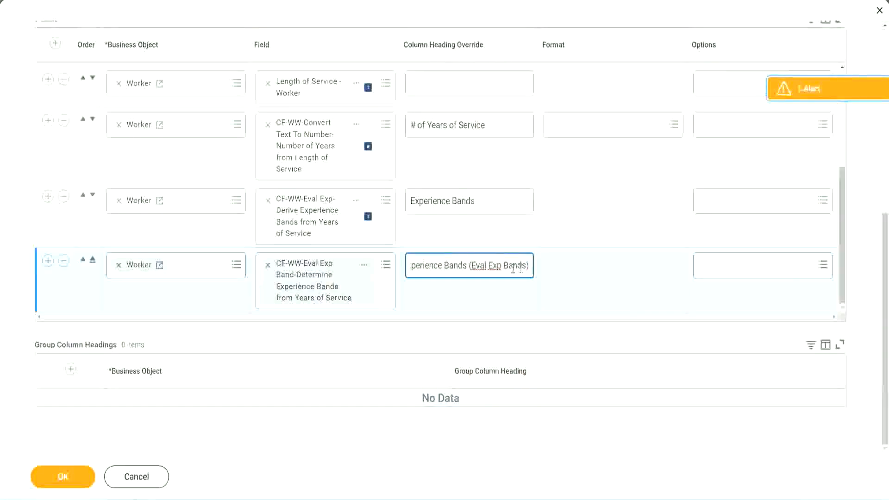
{"action": "double_click", "coordinate": [496, 265]}
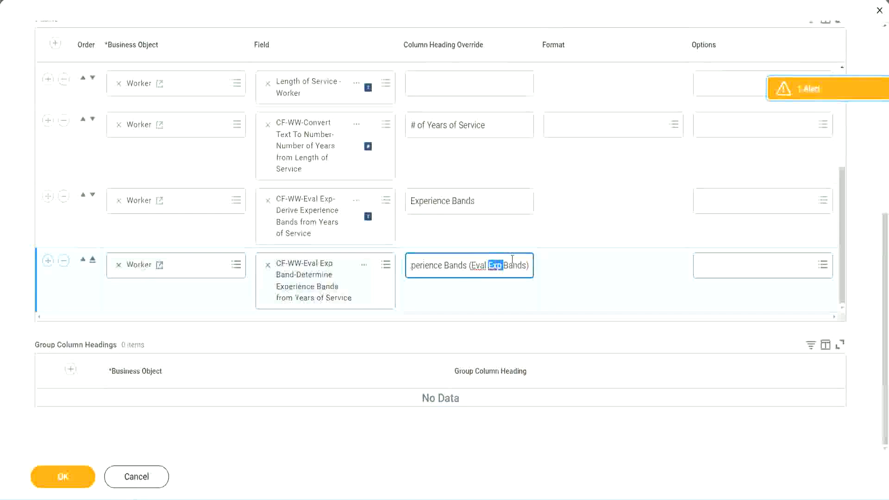
{"action": "left_click", "coordinate": [512, 260]}
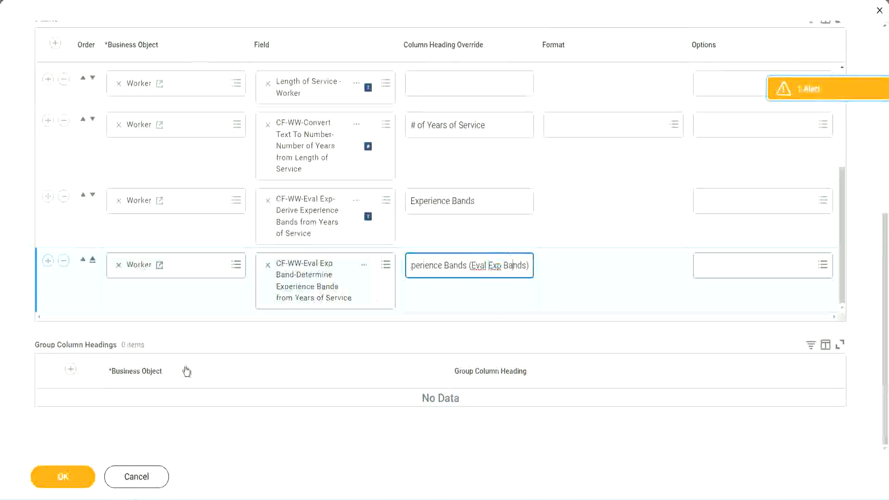
Save the WW Employee Details report definition and run the report
{"action": "left_click", "coordinate": [68, 479]}
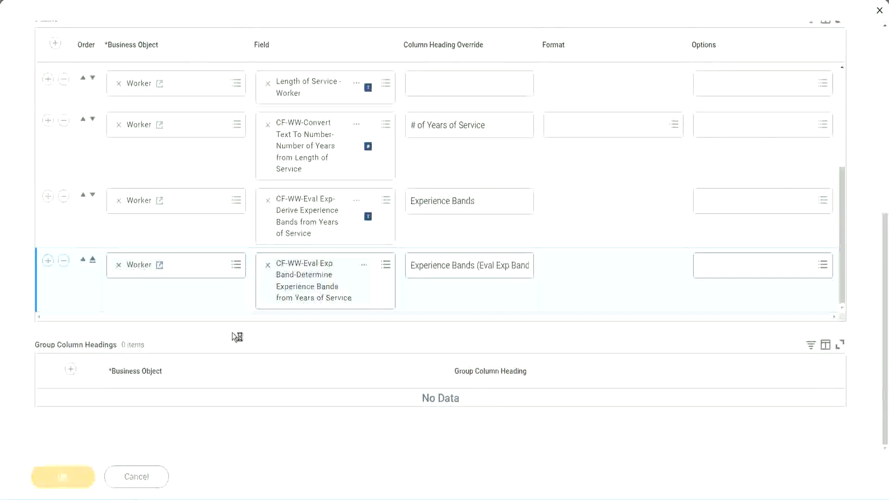
{"action": "left_click", "coordinate": [103, 469]}
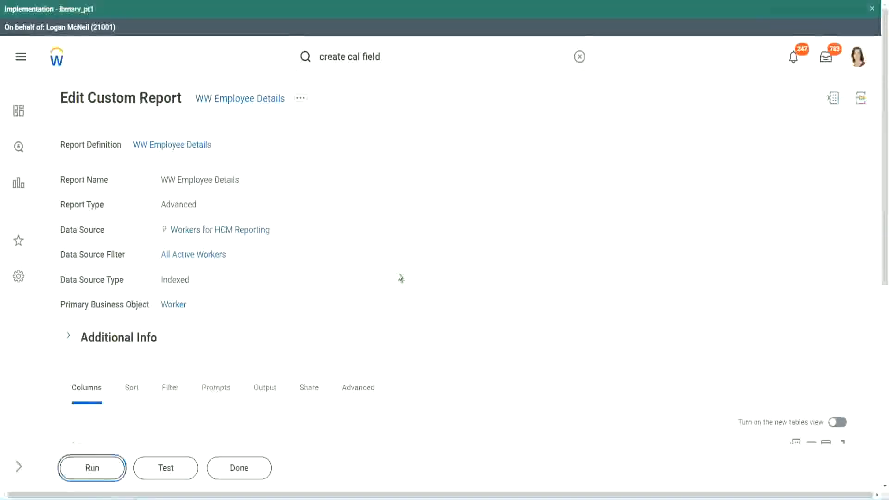